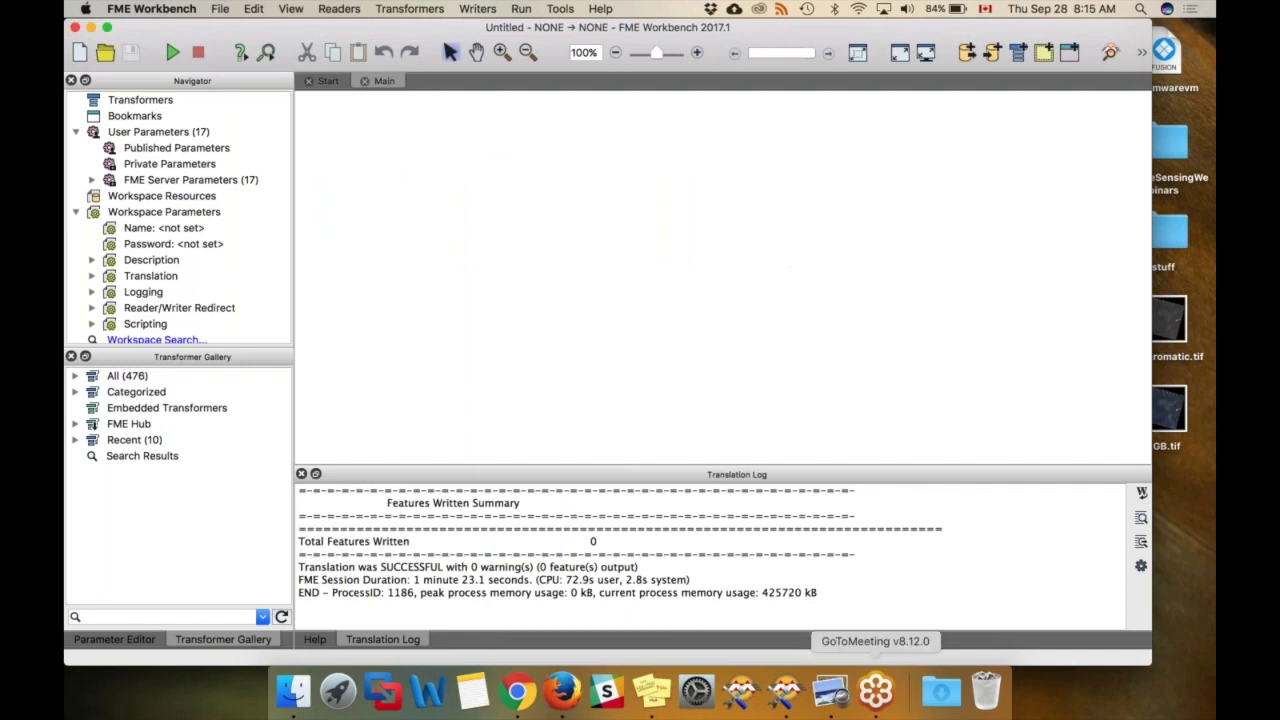
# Bring the Remote Sensing Webinar slides in Chrome to the front
pyautogui.click(524, 700)
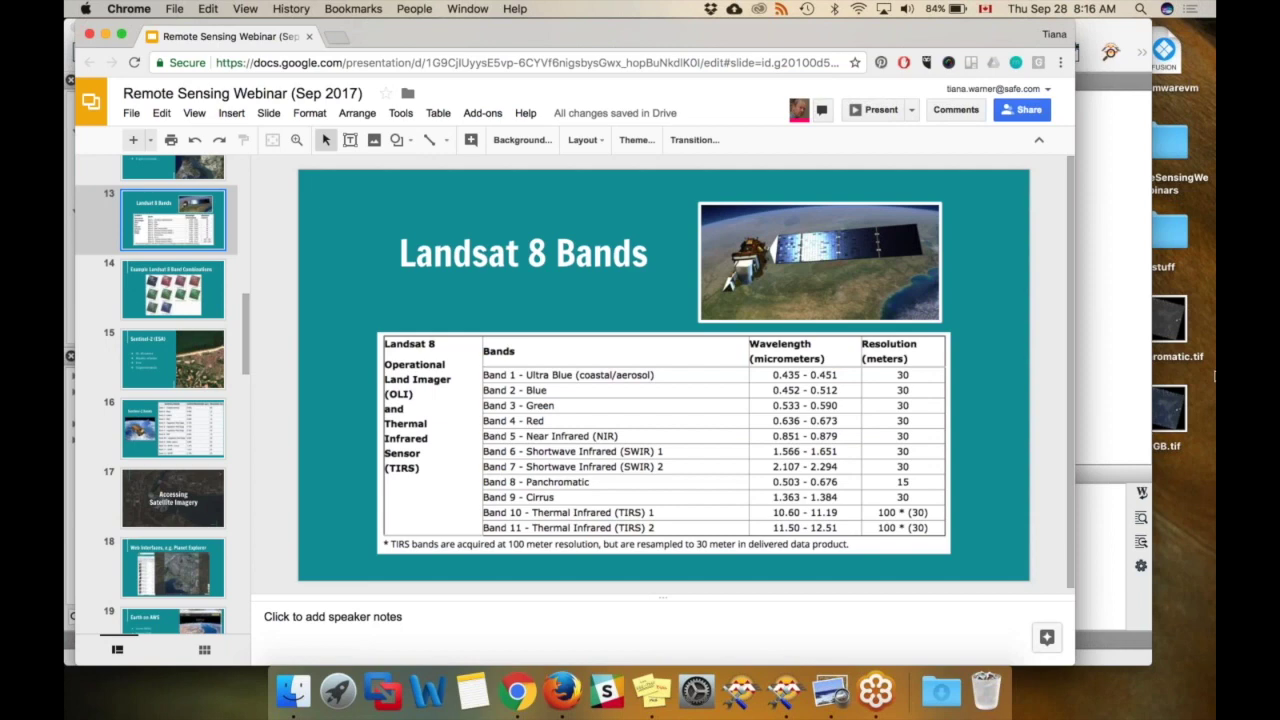
# Leave the Landsat 8 Bands slide and go back to the FME Workbench window
pyautogui.click(1093, 414)
# Open RGB.tif and Panchromatic.tif in Preview side by side, with RGB.tif in front
pyautogui.doubleClick(1162, 345)
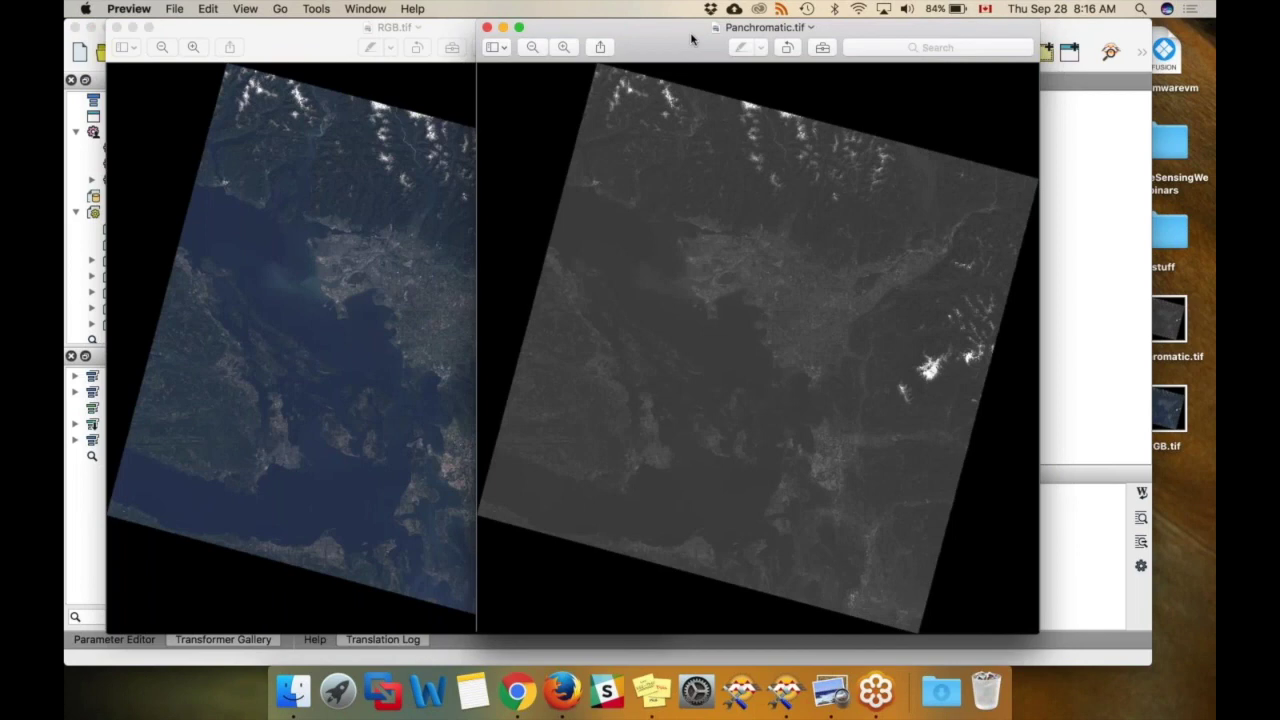
pyautogui.moveTo(691, 32); pyautogui.dragTo(738, 29)
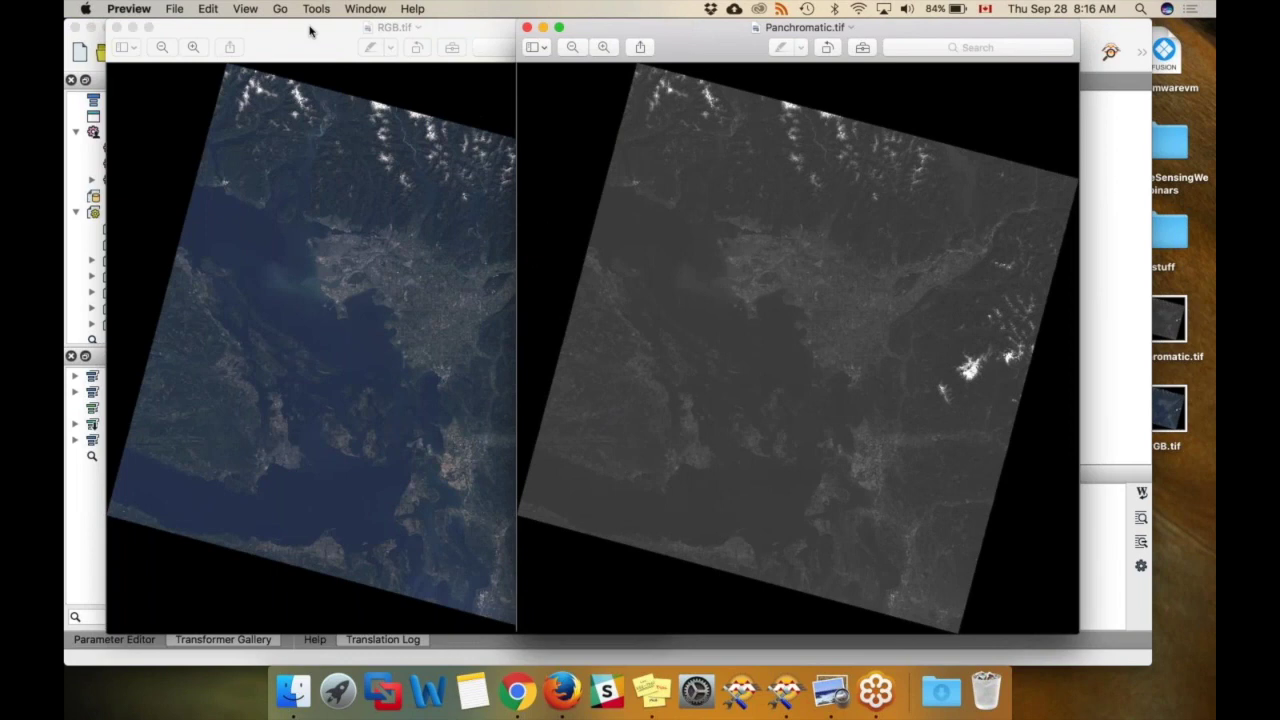
pyautogui.click(310, 32)
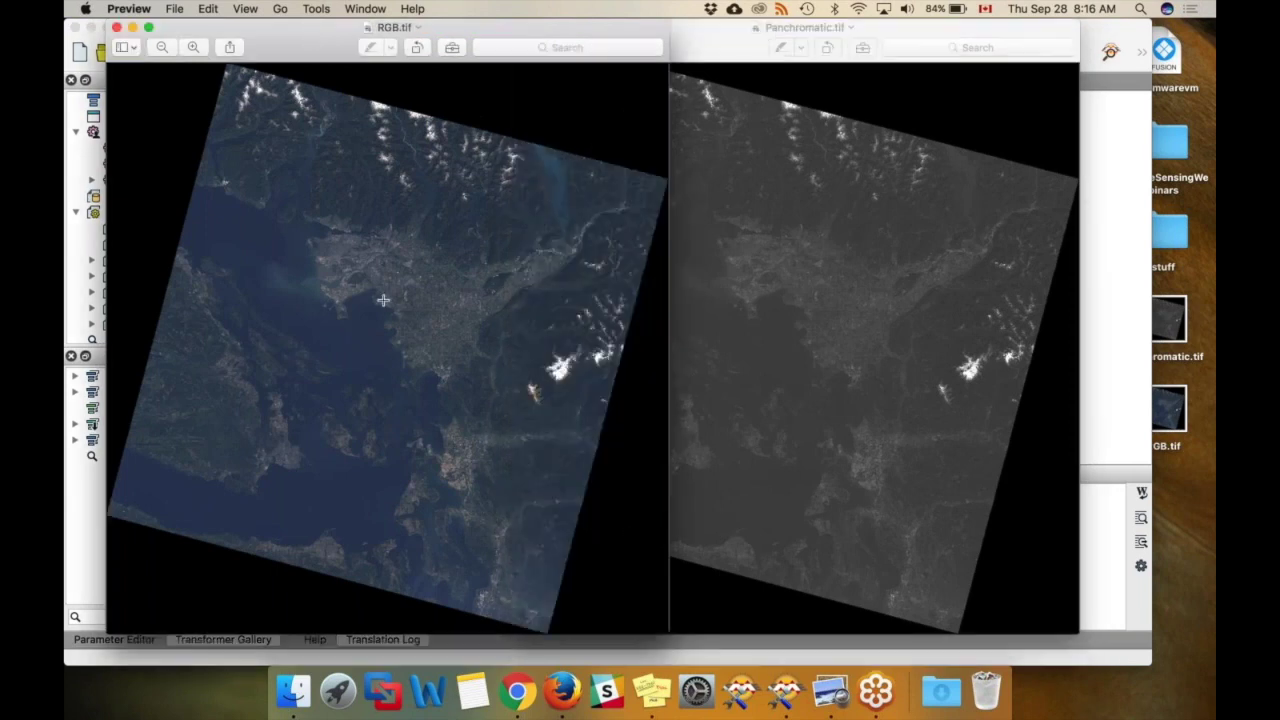
# Search readers for 'landsa' to look at the Landsat-8 reader, then dismiss the search
pyautogui.click(1112, 393)
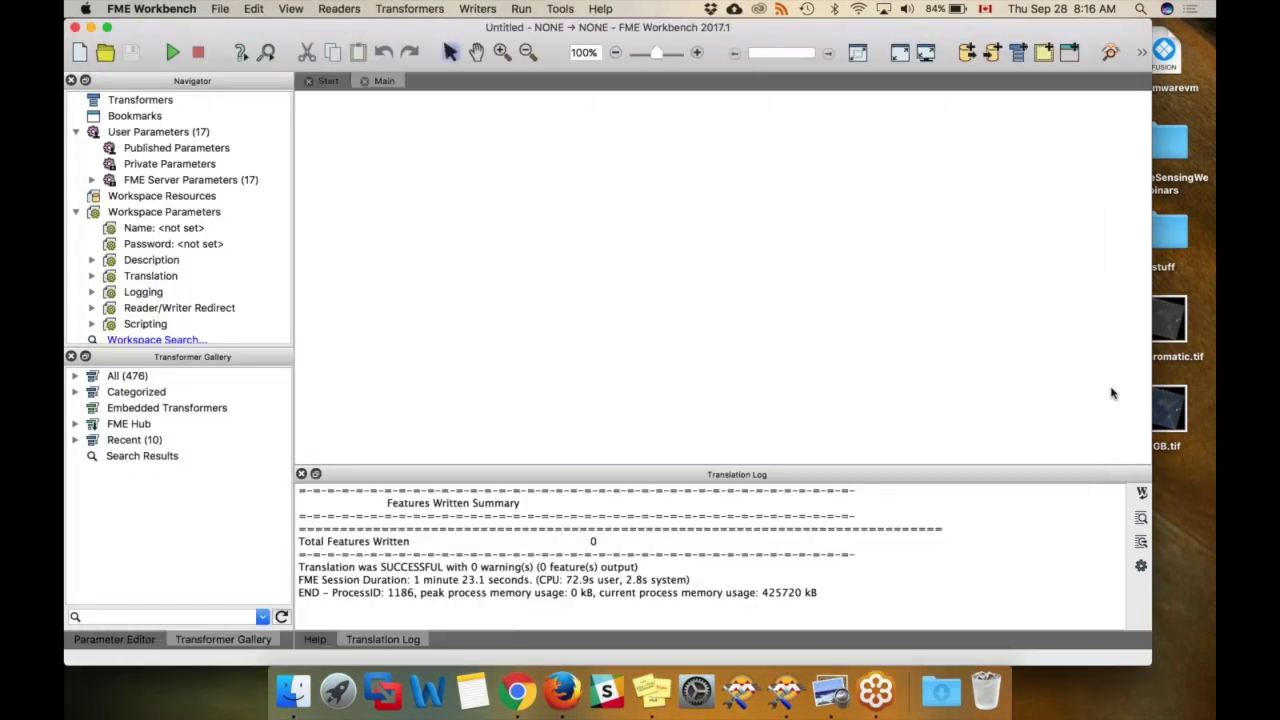
pyautogui.write('landsa')
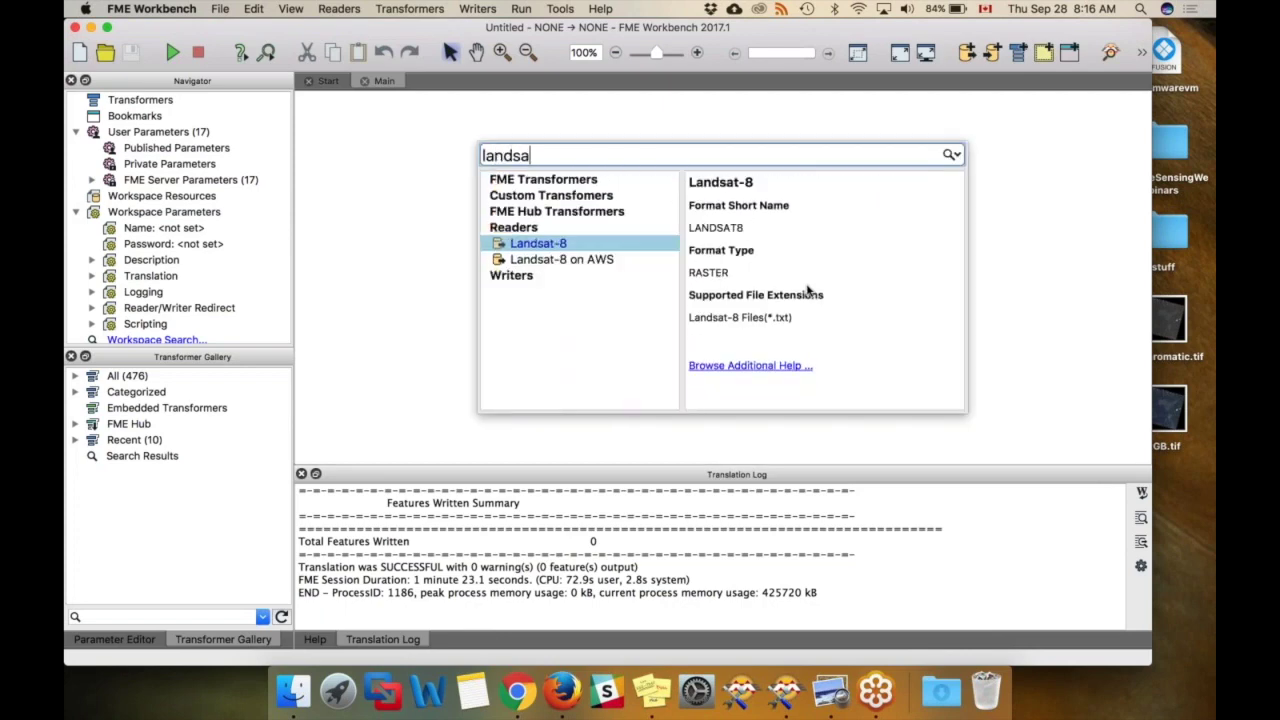
pyautogui.press('Down')
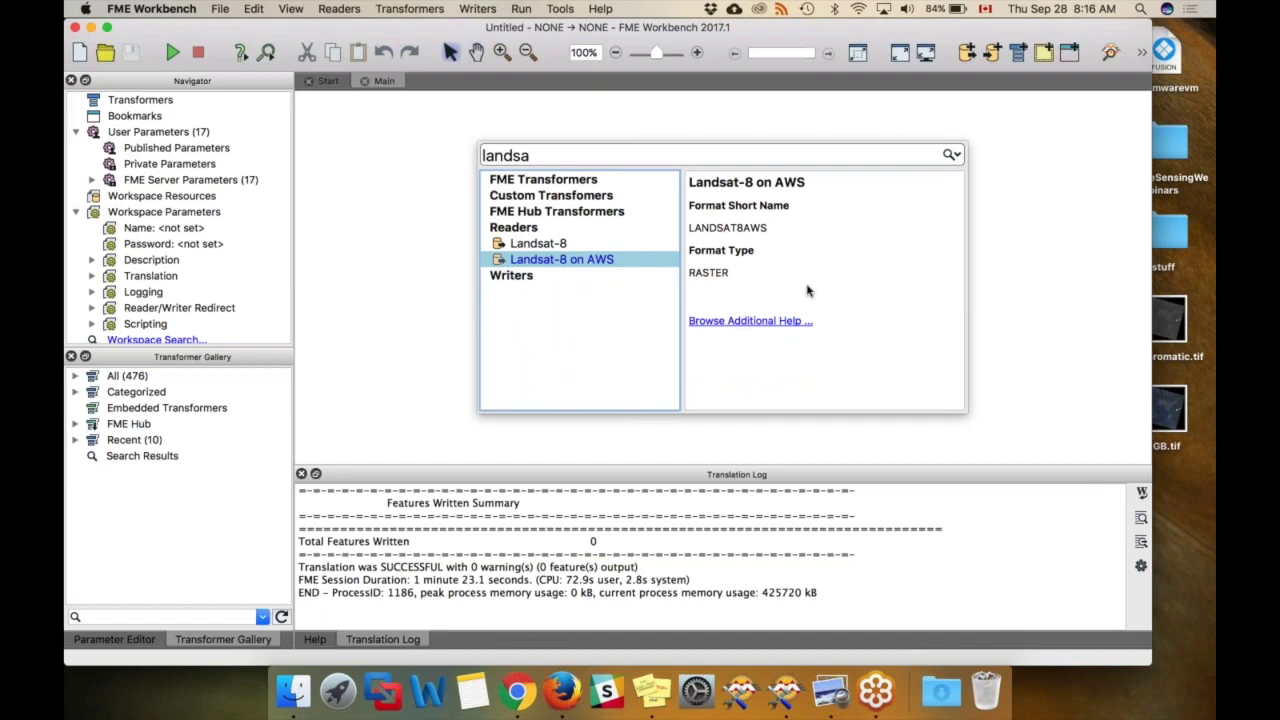
pyautogui.press('Up')
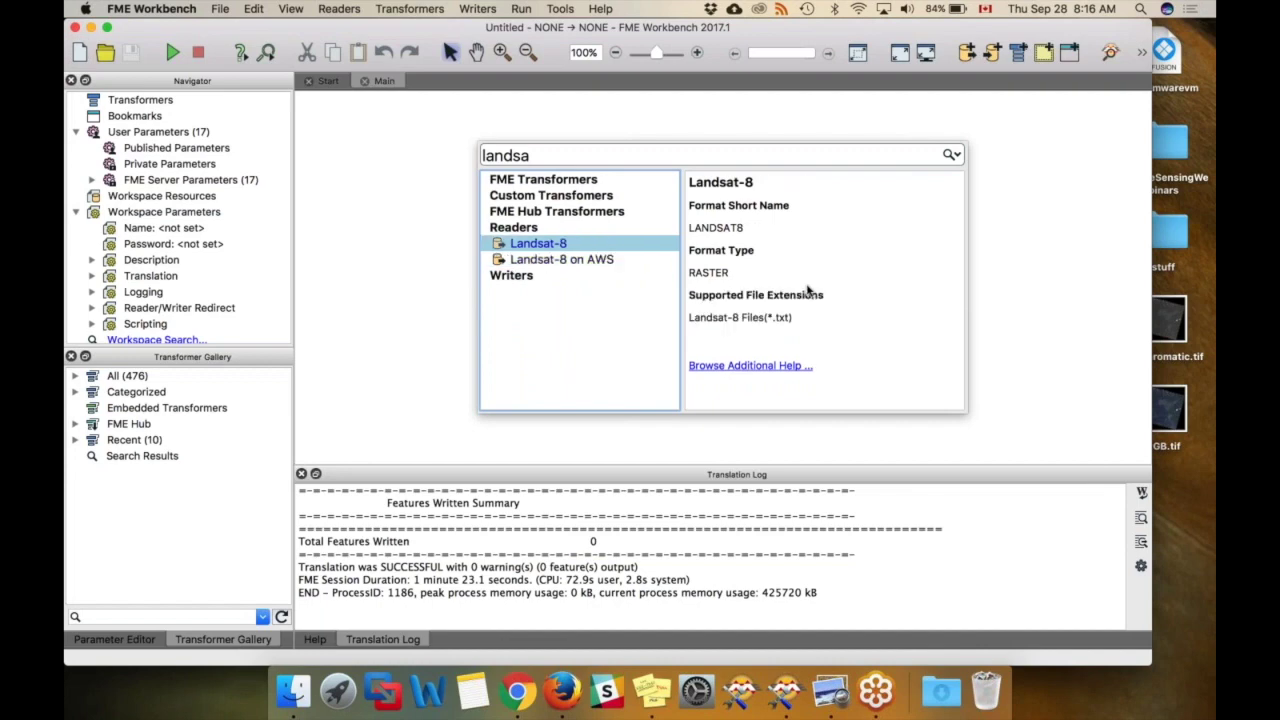
pyautogui.click(1095, 332)
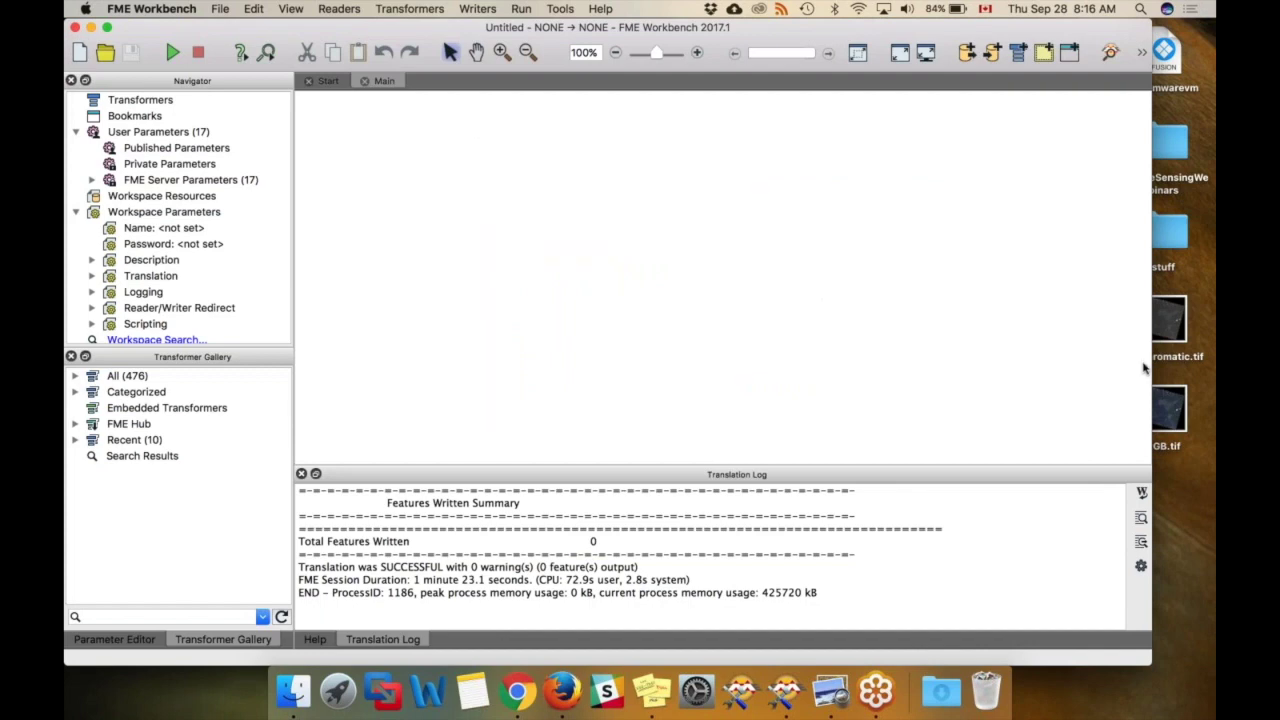
# Drop Panchromatic.tif and RGB.tif from the desktop onto the canvas as GeoTIFF readers
pyautogui.moveTo(1170, 325); pyautogui.dragTo(600, 354)
pyautogui.click(766, 452)
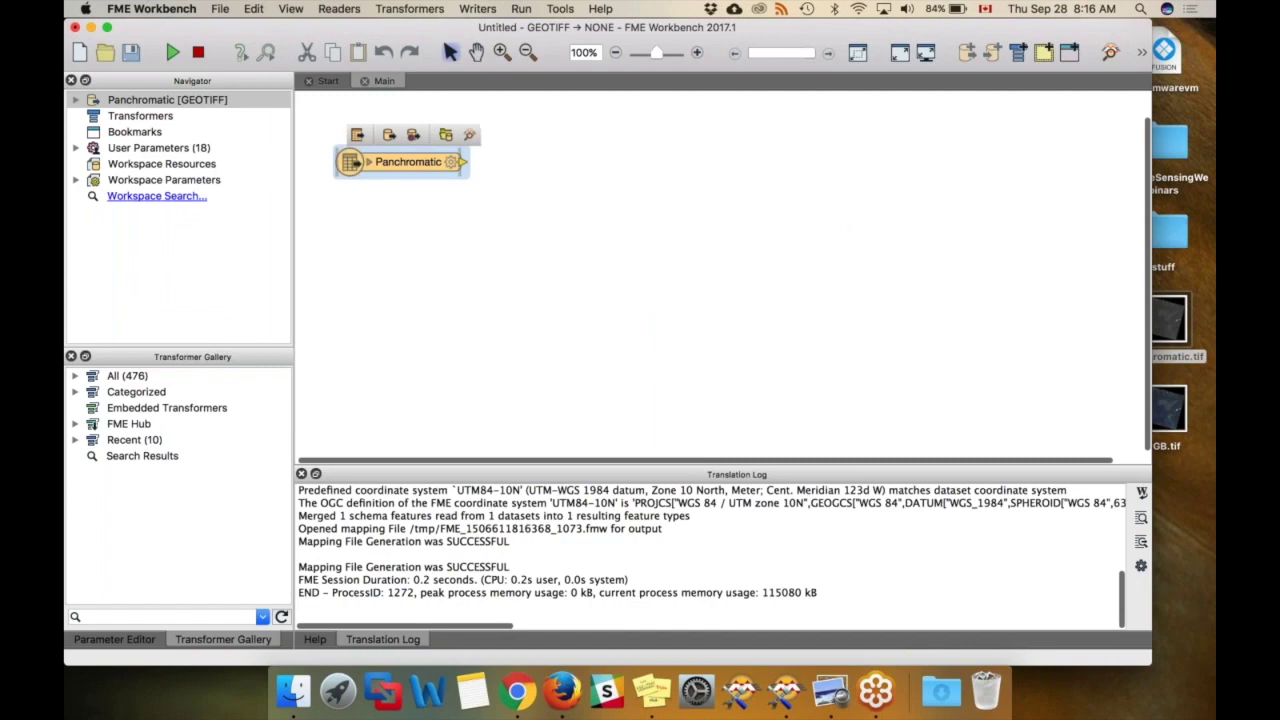
pyautogui.moveTo(1170, 412); pyautogui.dragTo(765, 300)
pyautogui.click(771, 447)
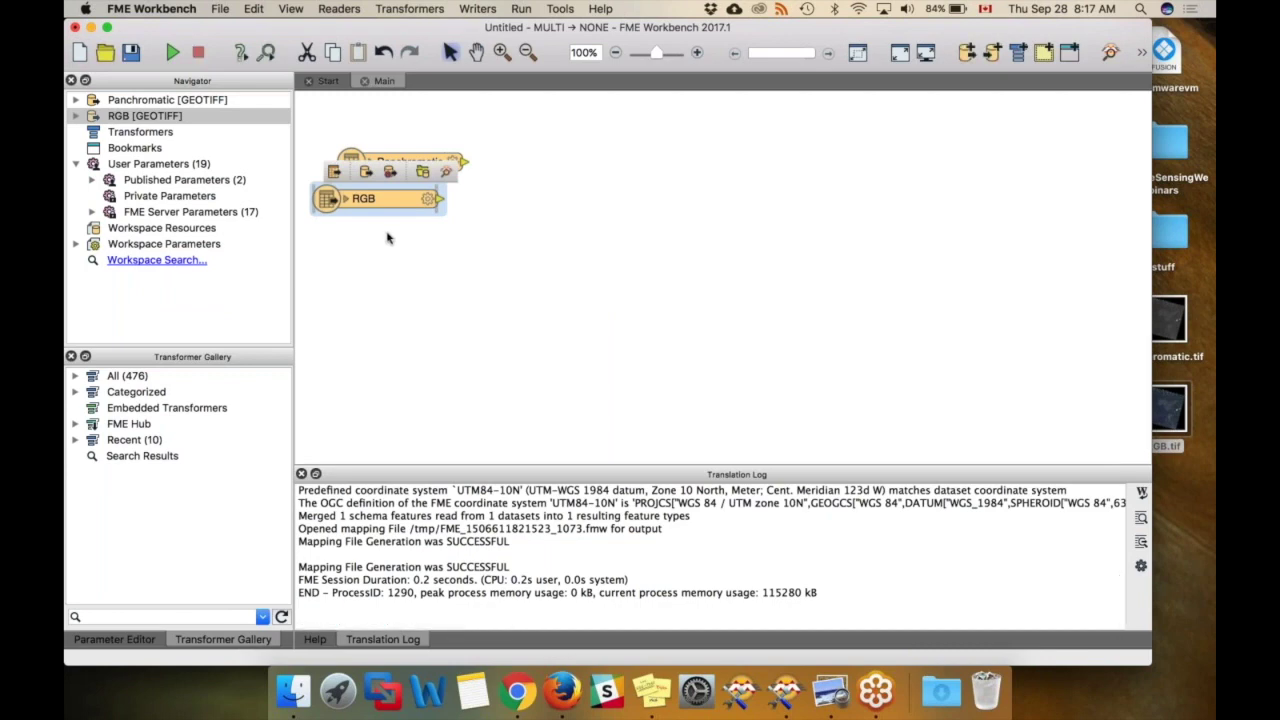
pyautogui.click(555, 195)
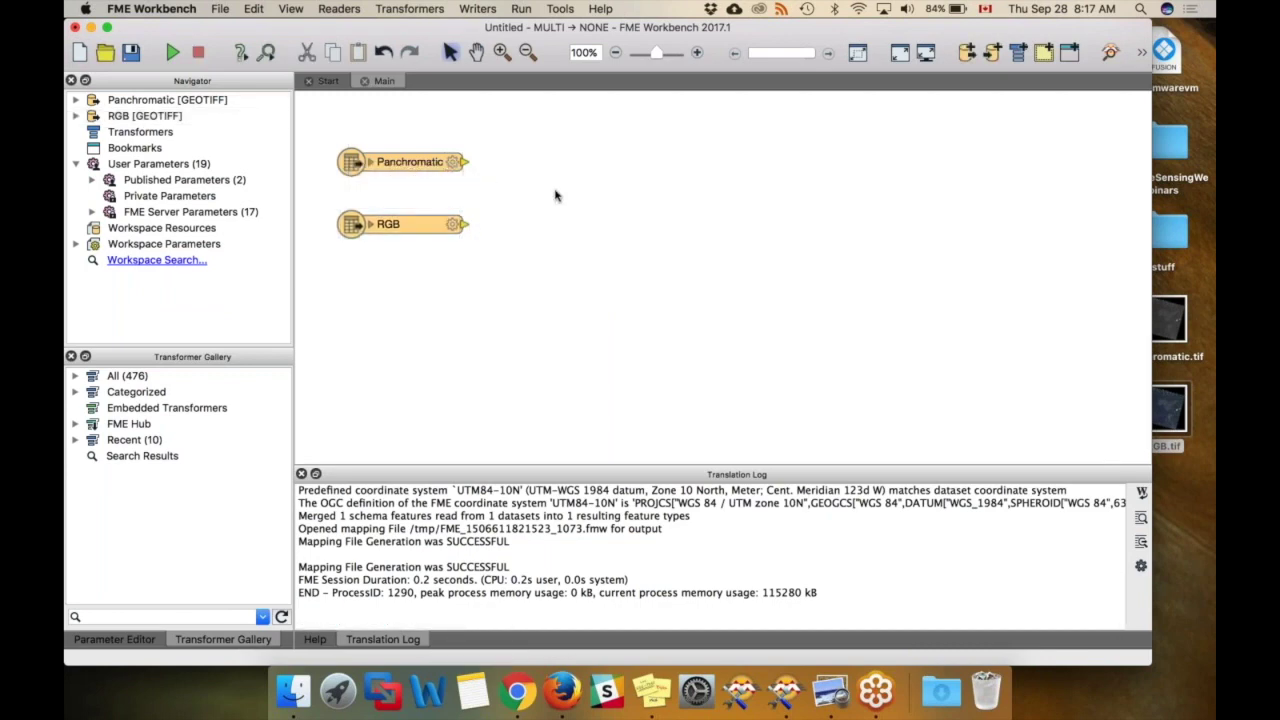
# Add a RasterExpressionEvaluator via 'rasterex' and place it level with the Panchromatic reader
pyautogui.write('rasterex')
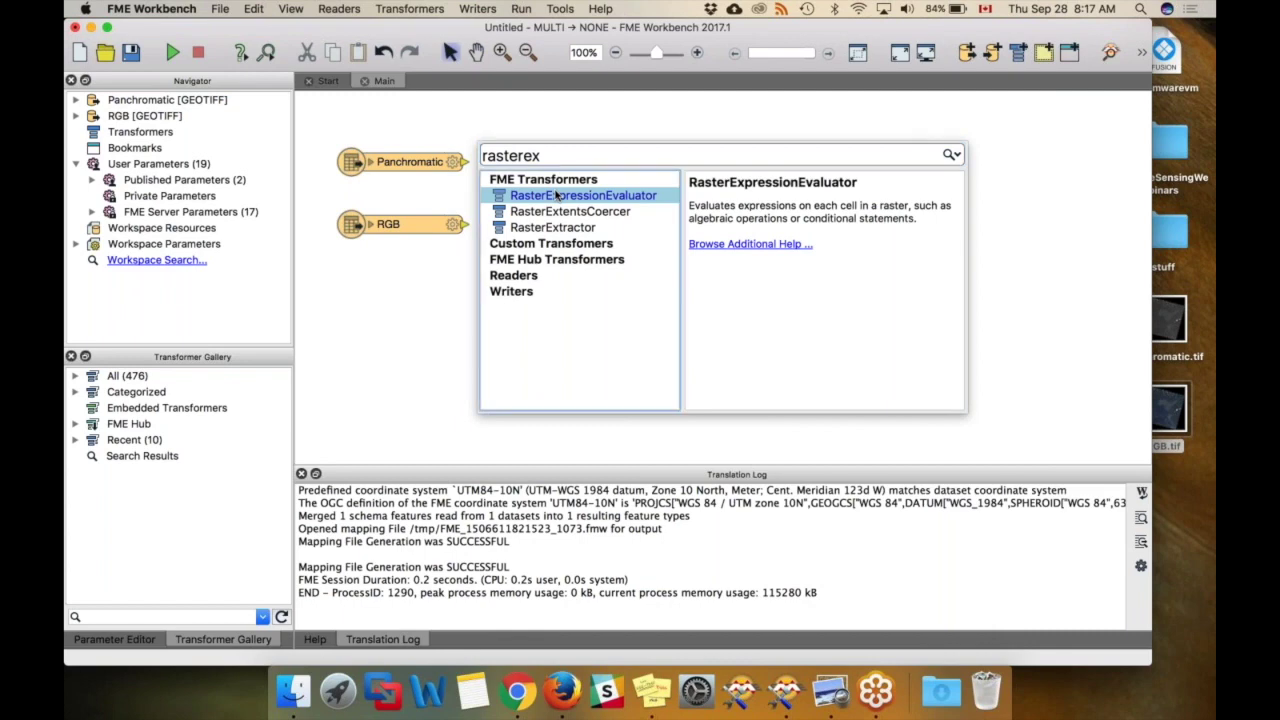
pyautogui.press('Return')
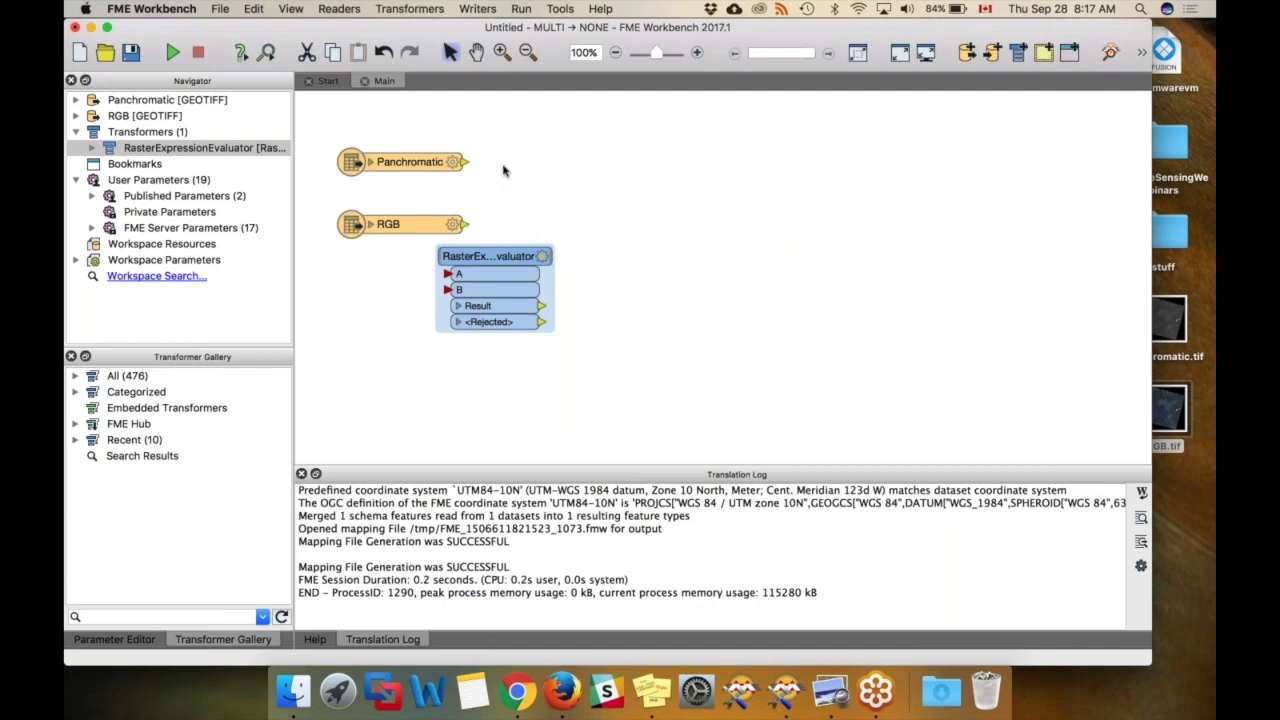
pyautogui.moveTo(537, 259); pyautogui.dragTo(710, 162)
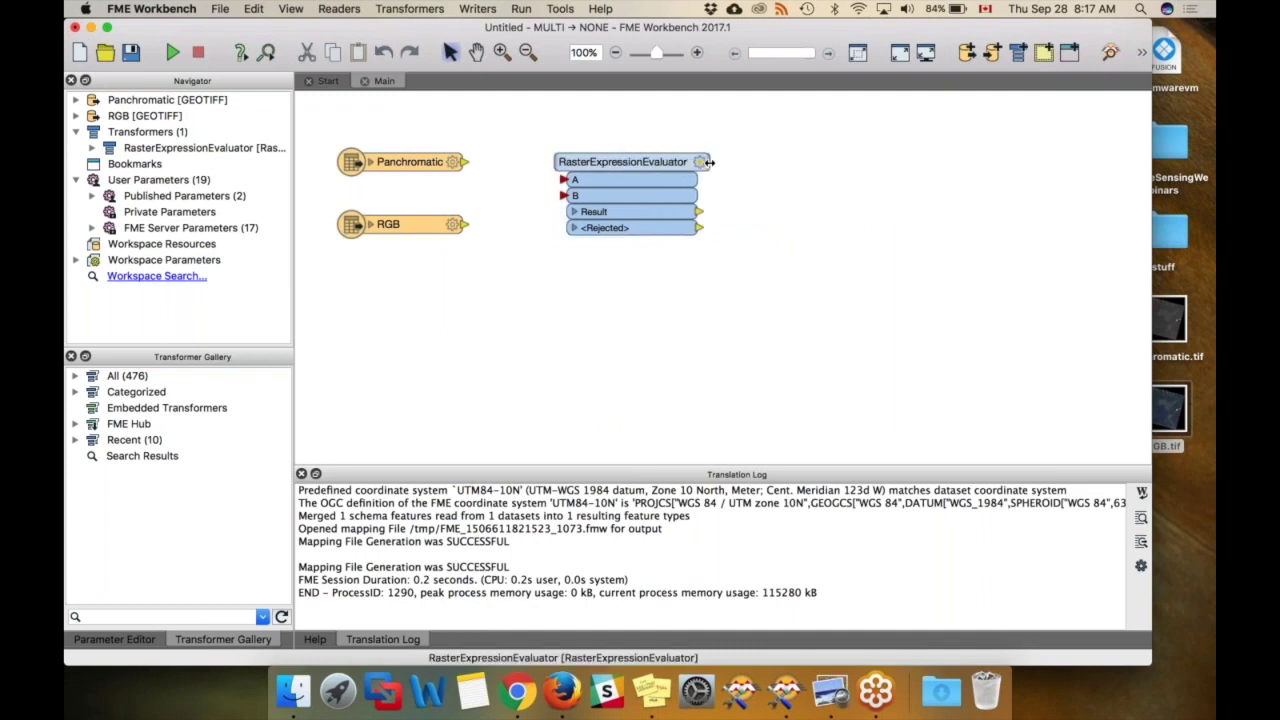
# Connect Panchromatic to the evaluator's input A and RGB to input B
pyautogui.click(566, 179)
pyautogui.click(466, 162)
pyautogui.click(566, 195)
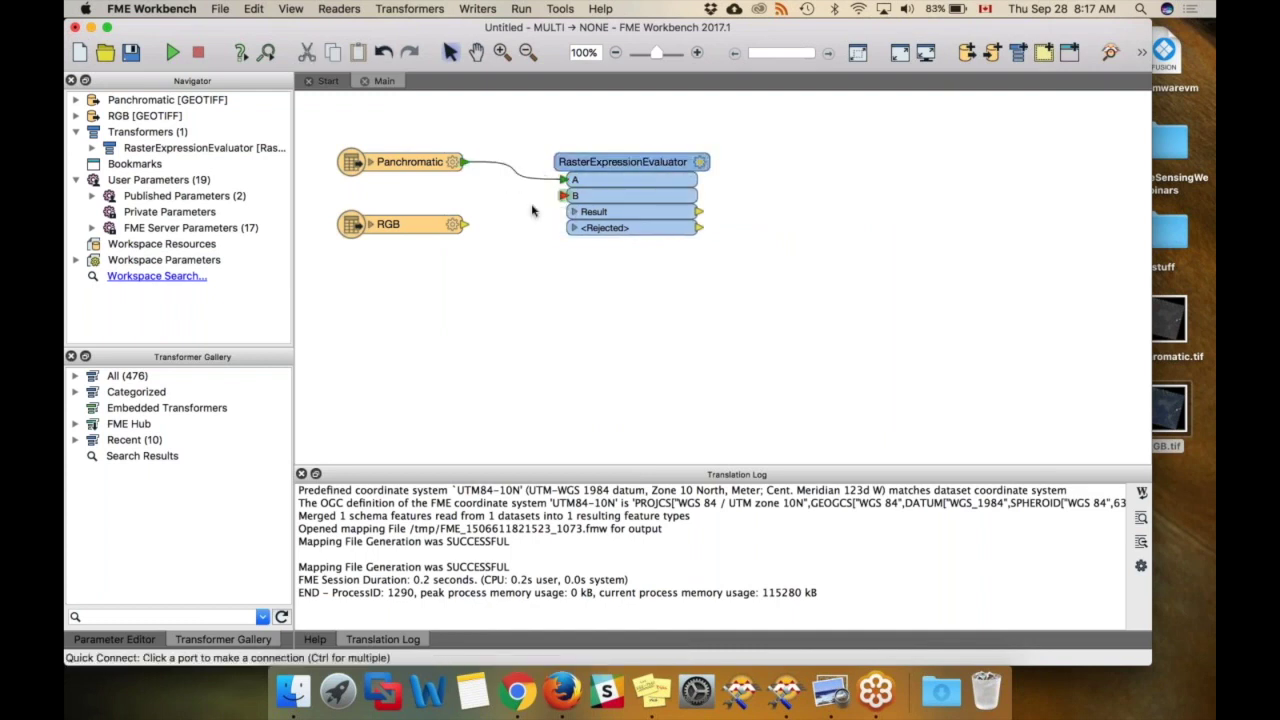
pyautogui.click(466, 224)
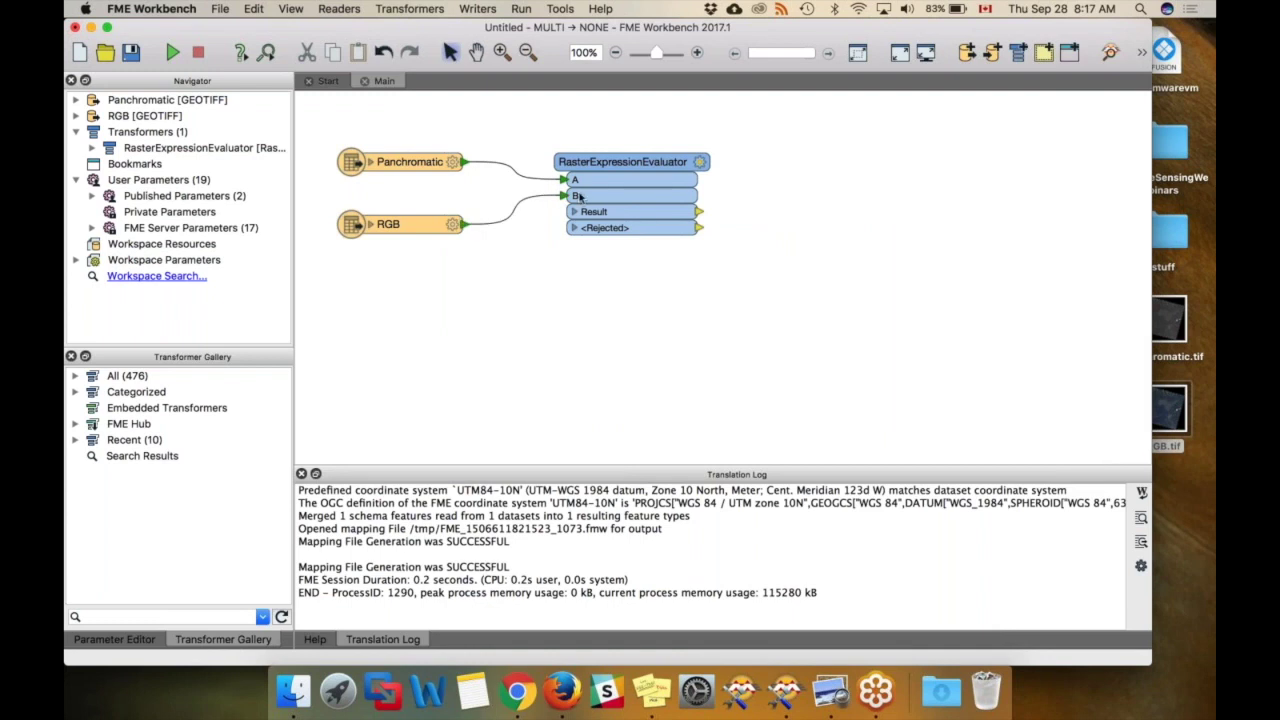
pyautogui.moveTo(605, 166); pyautogui.dragTo(621, 166)
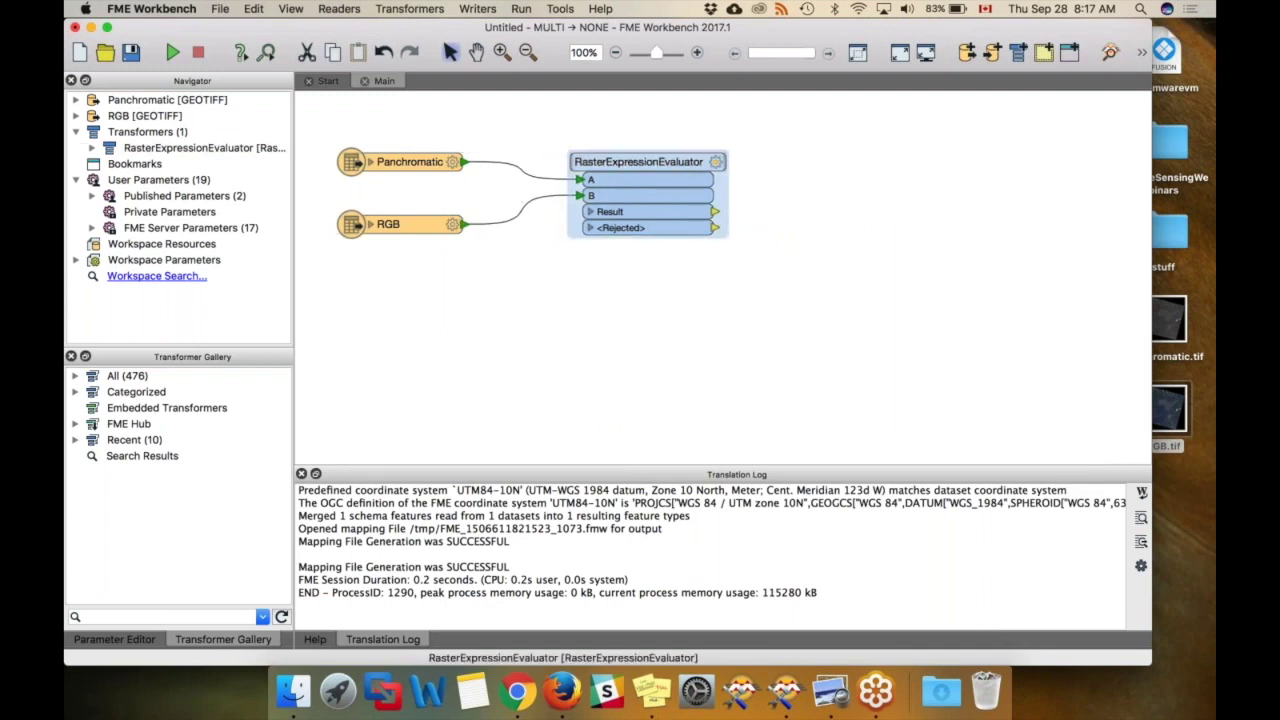
pyautogui.moveTo(642, 167)
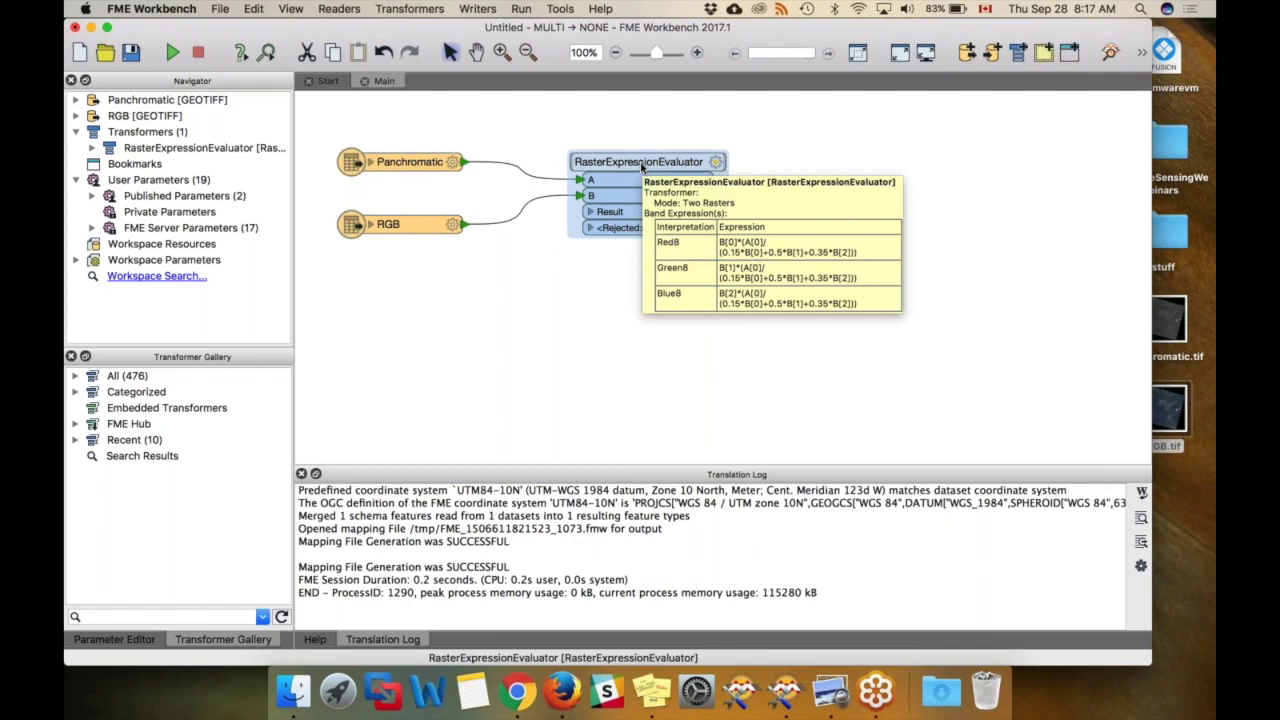
pyautogui.doubleClick(642, 167)
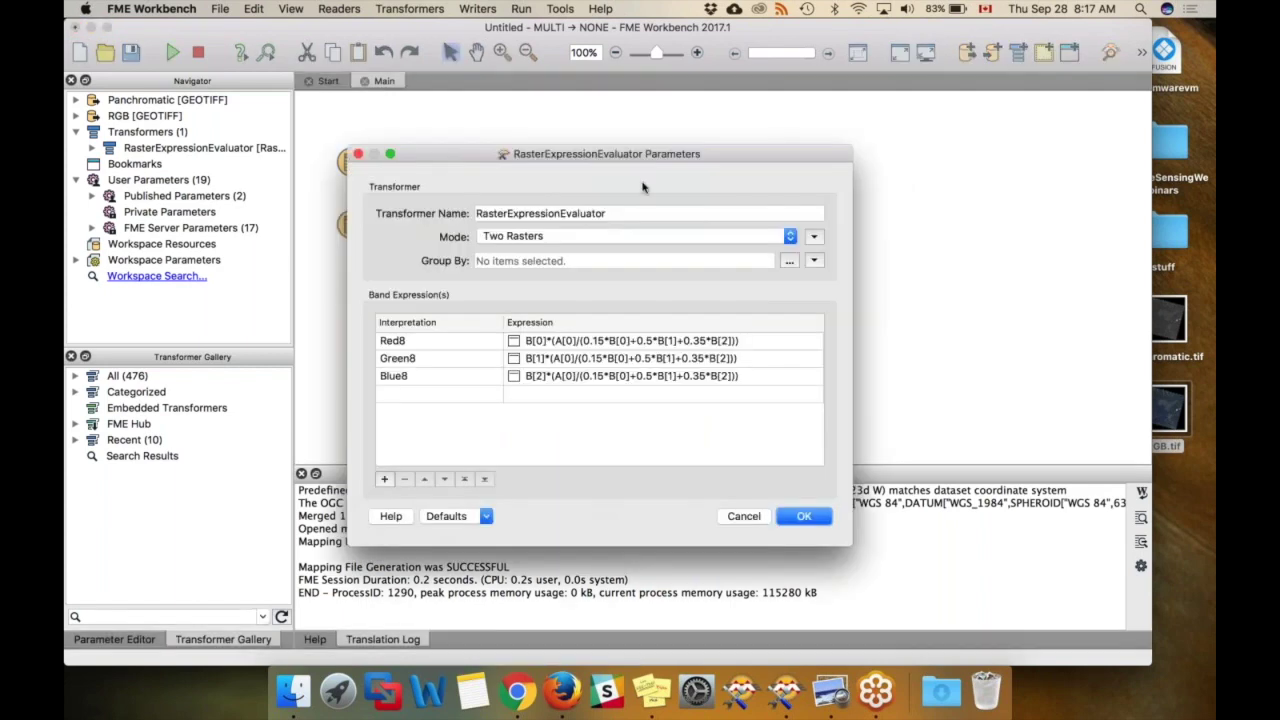
pyautogui.click(485, 516)
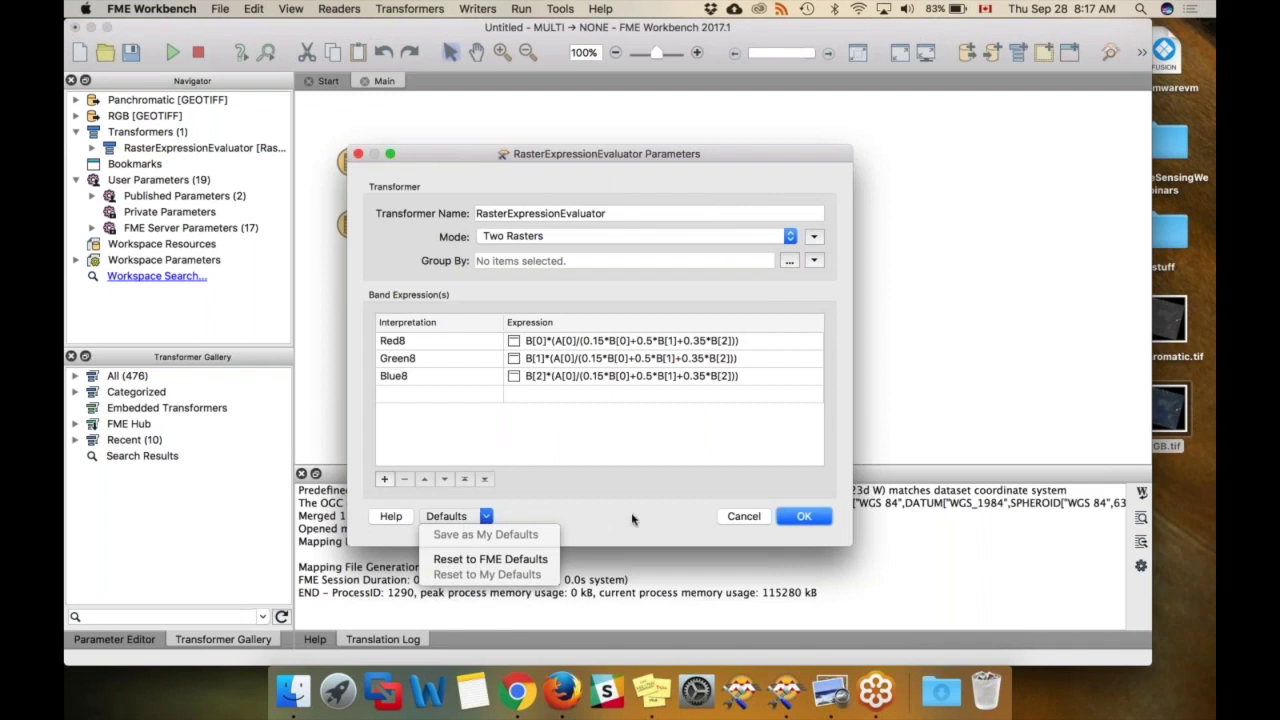
pyautogui.click(619, 414)
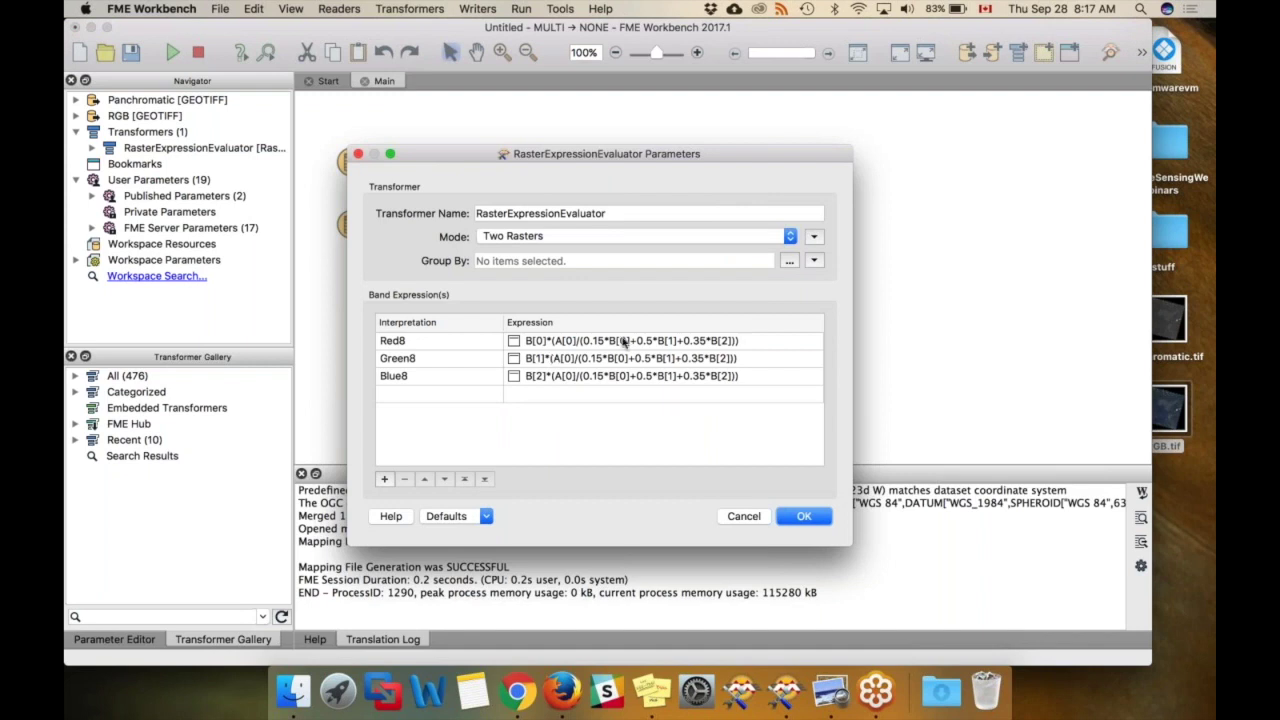
pyautogui.click(624, 341)
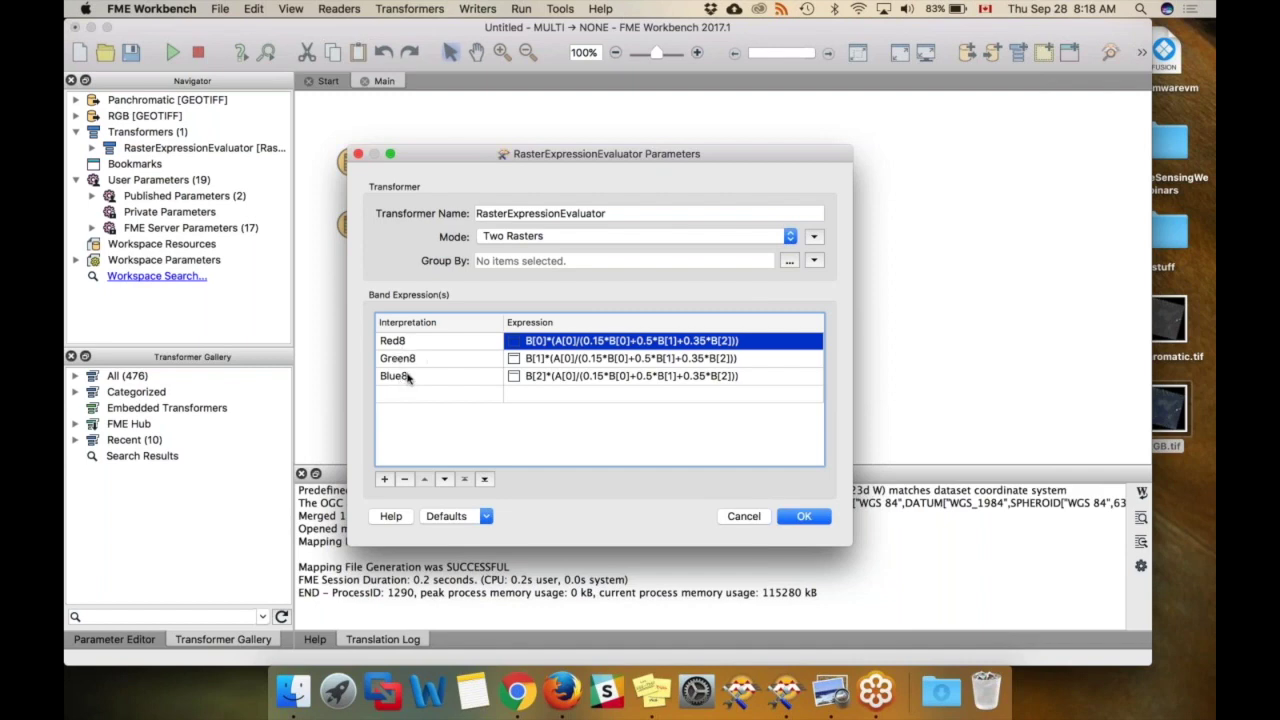
pyautogui.click(790, 512)
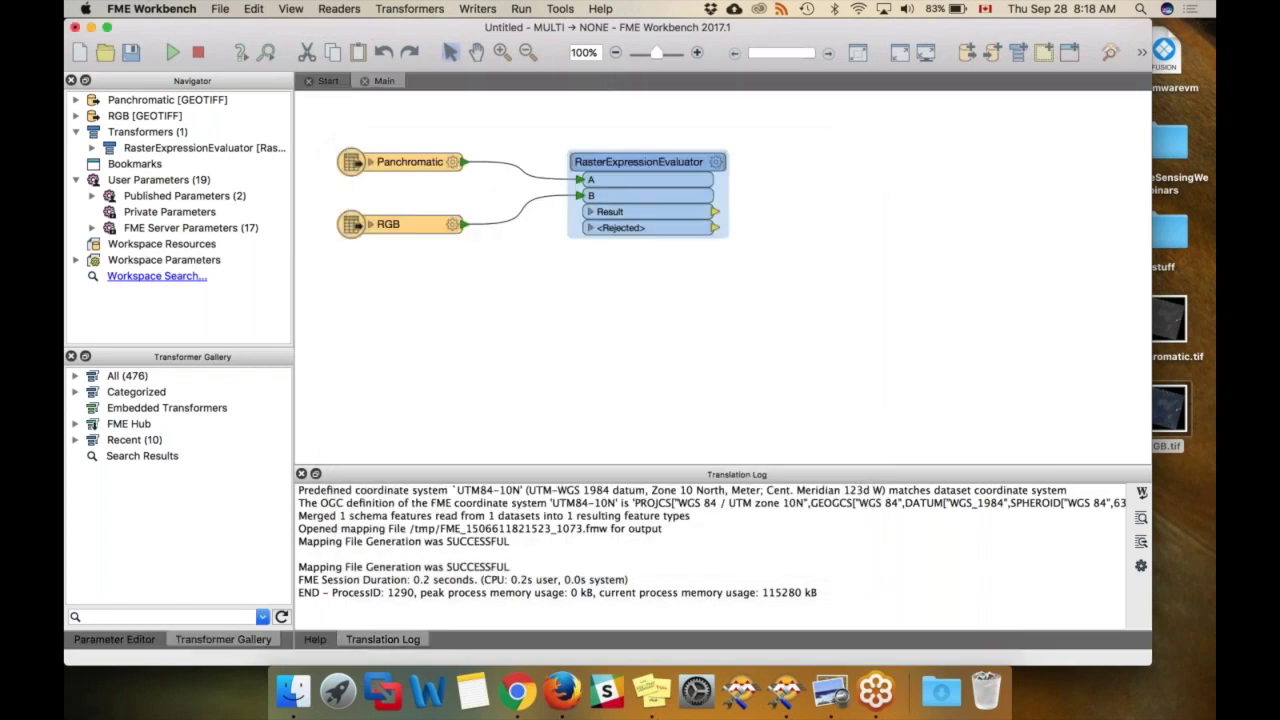
# Shift the evaluator and RGB reader, and delete the RGB-to-B connection
pyautogui.moveTo(698, 158); pyautogui.dragTo(868, 159)
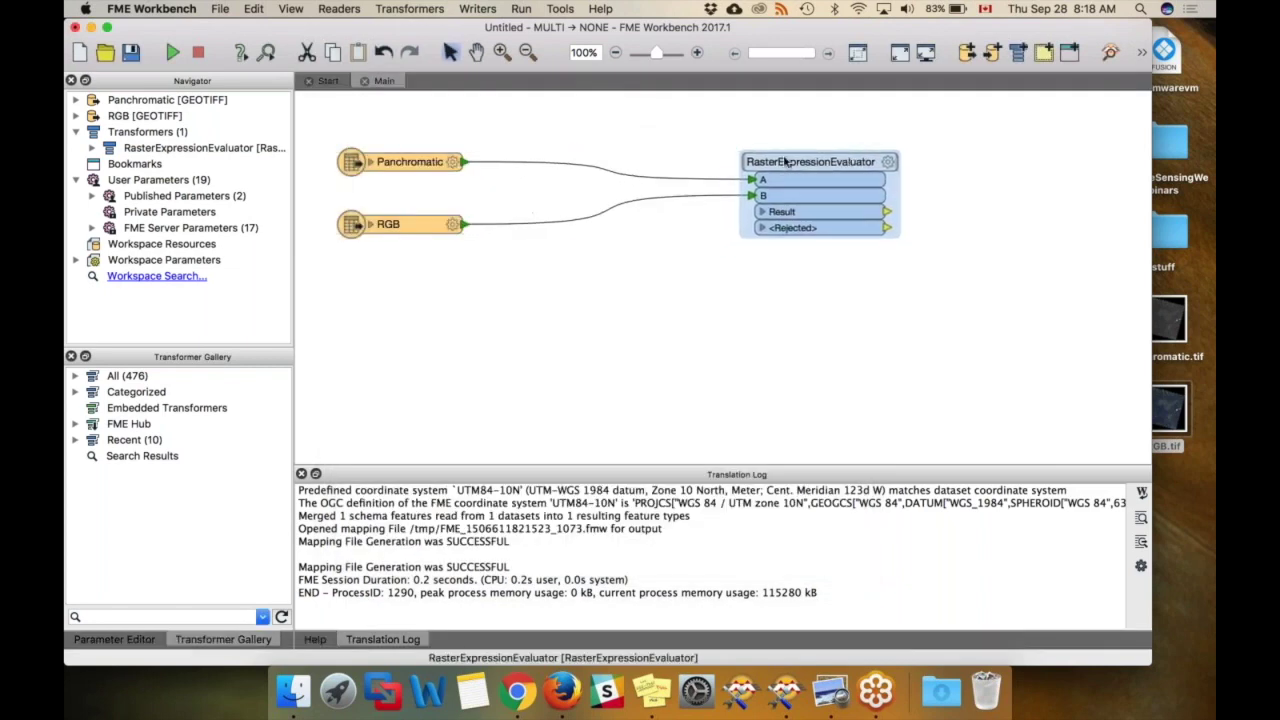
pyautogui.moveTo(755, 160)
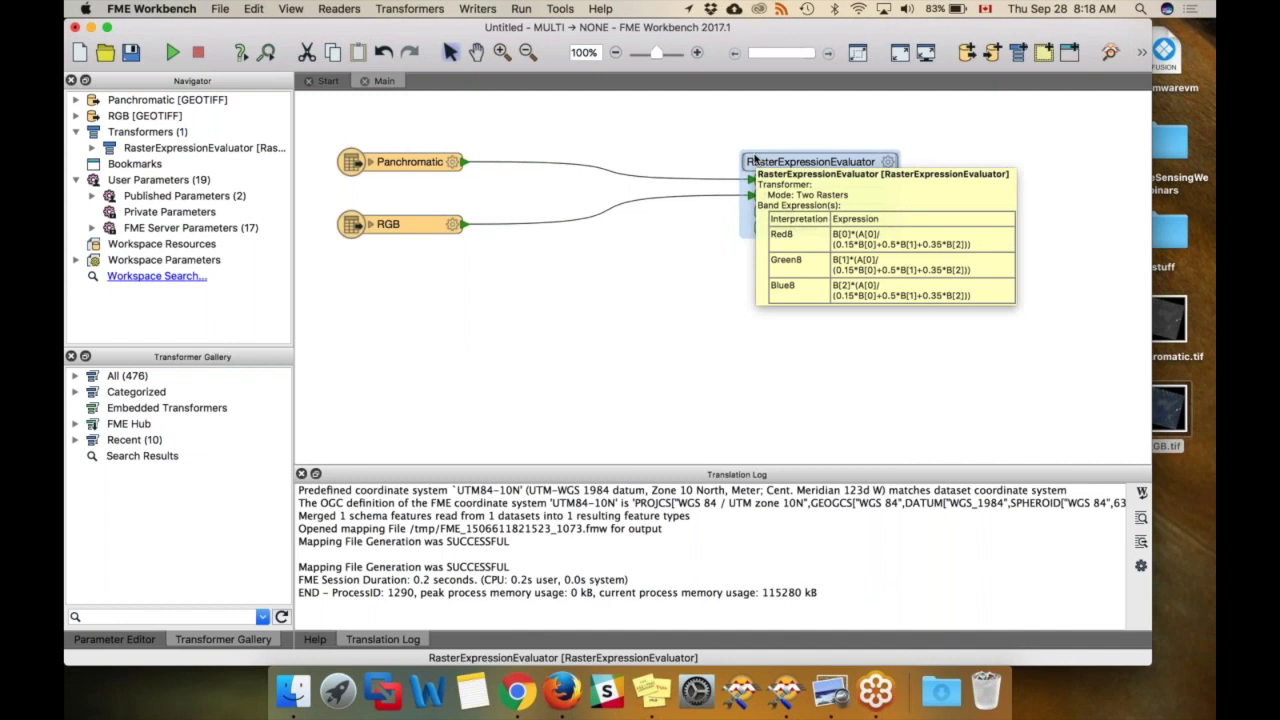
pyautogui.click(408, 230)
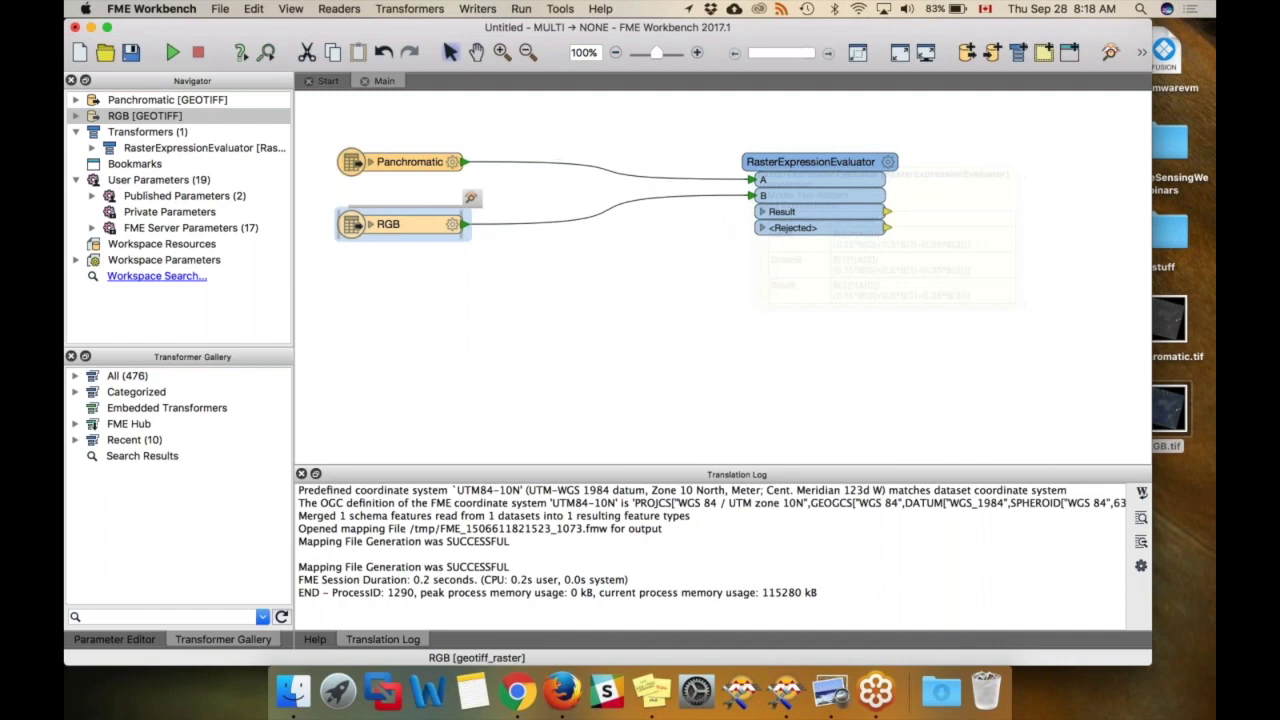
pyautogui.moveTo(408, 231)
pyautogui.mouseDown()
pyautogui.moveTo(408, 248)
pyautogui.moveTo(409, 233)
pyautogui.mouseUp()
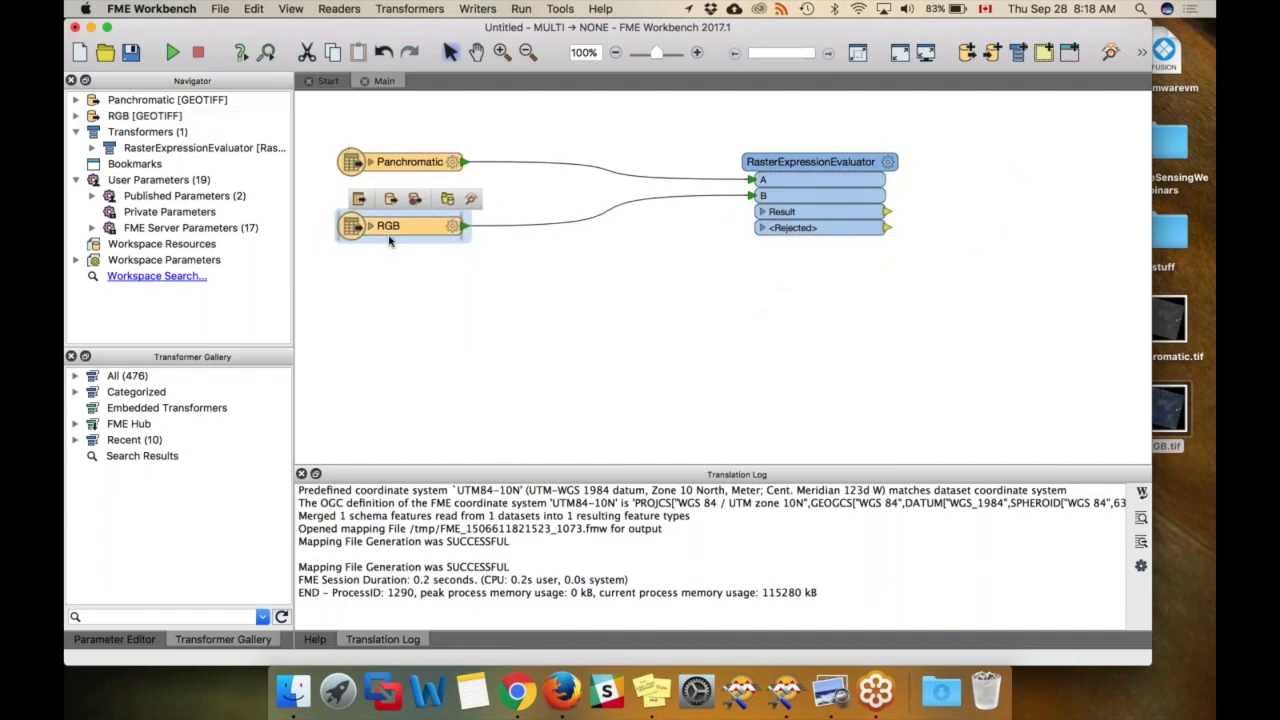
pyautogui.click(592, 219)
pyautogui.press('Delete')
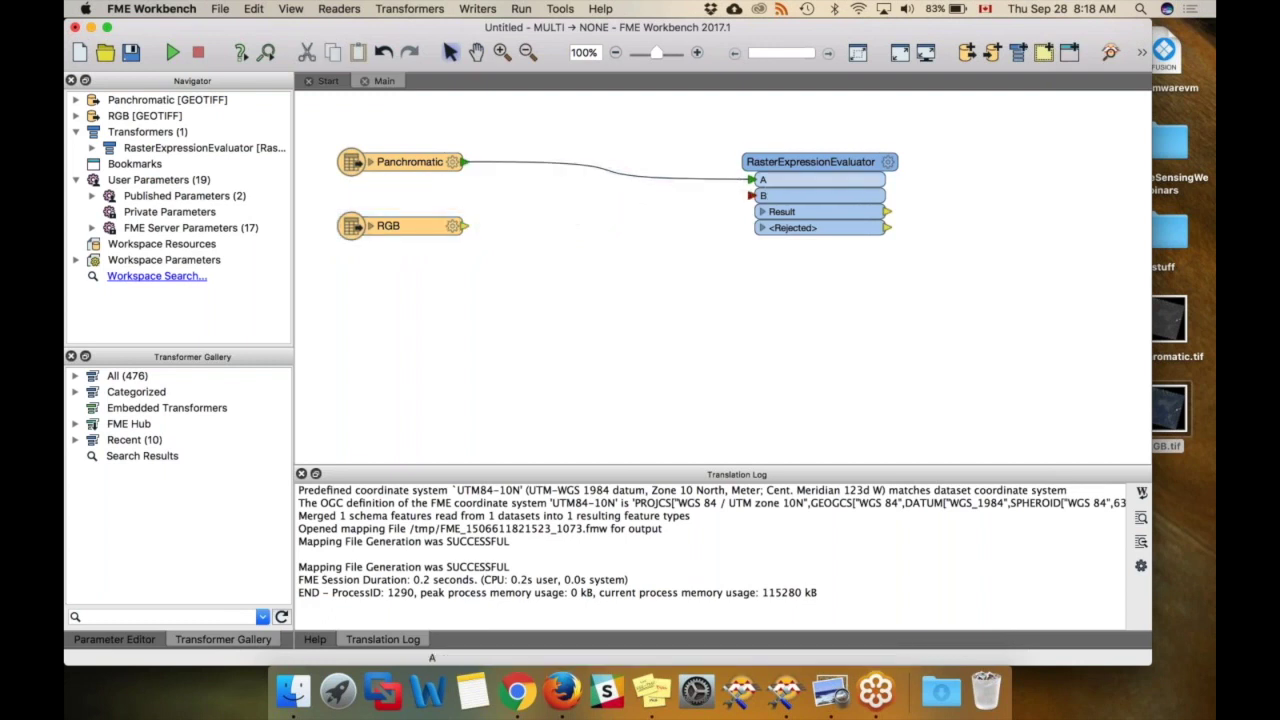
pyautogui.moveTo(800, 167); pyautogui.dragTo(952, 166)
# Insert a RasterPropertyExtractor on the Panchromatic-to-A link and position it between them
pyautogui.click(746, 176)
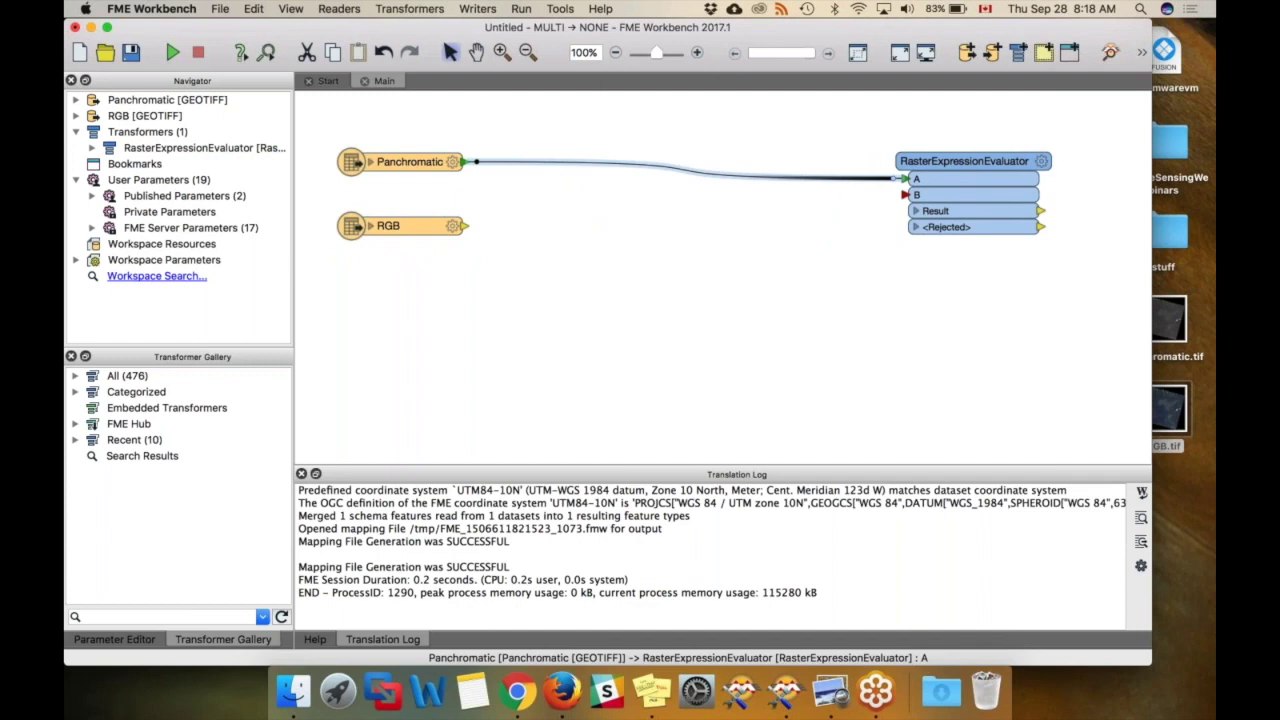
pyautogui.write('rasterpro')
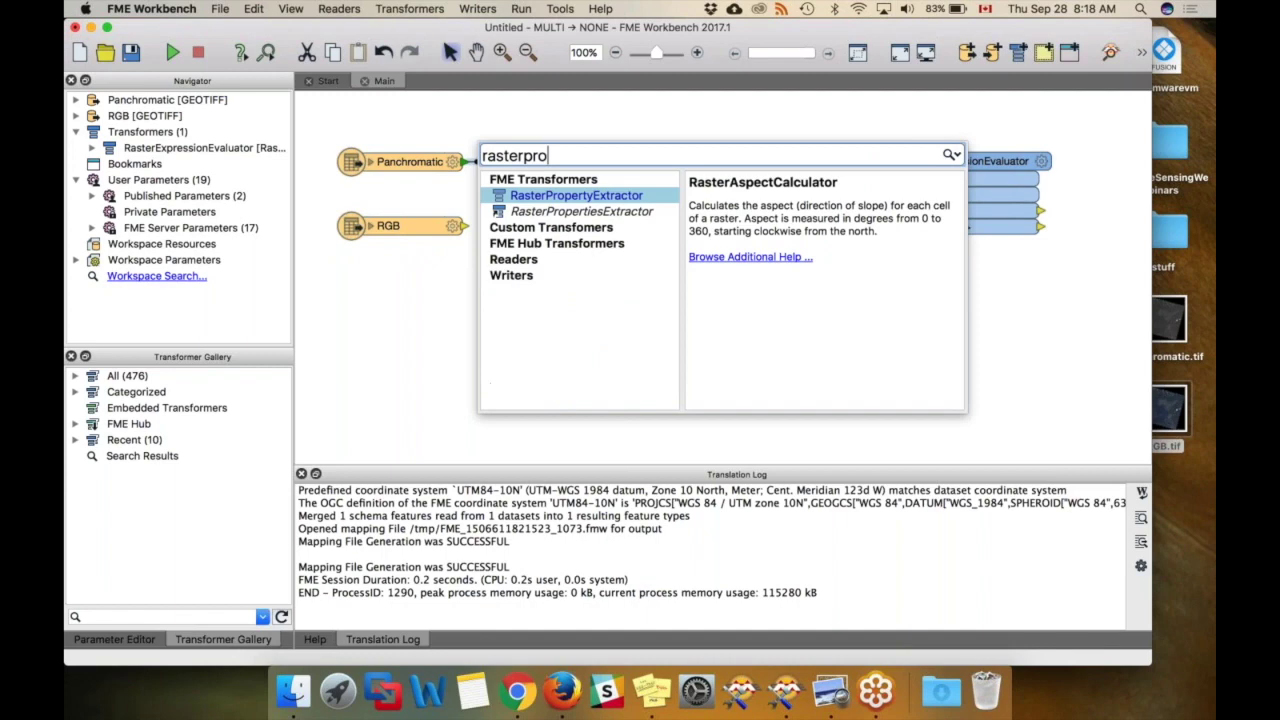
pyautogui.press('Return')
pyautogui.moveTo(497, 258); pyautogui.dragTo(618, 238)
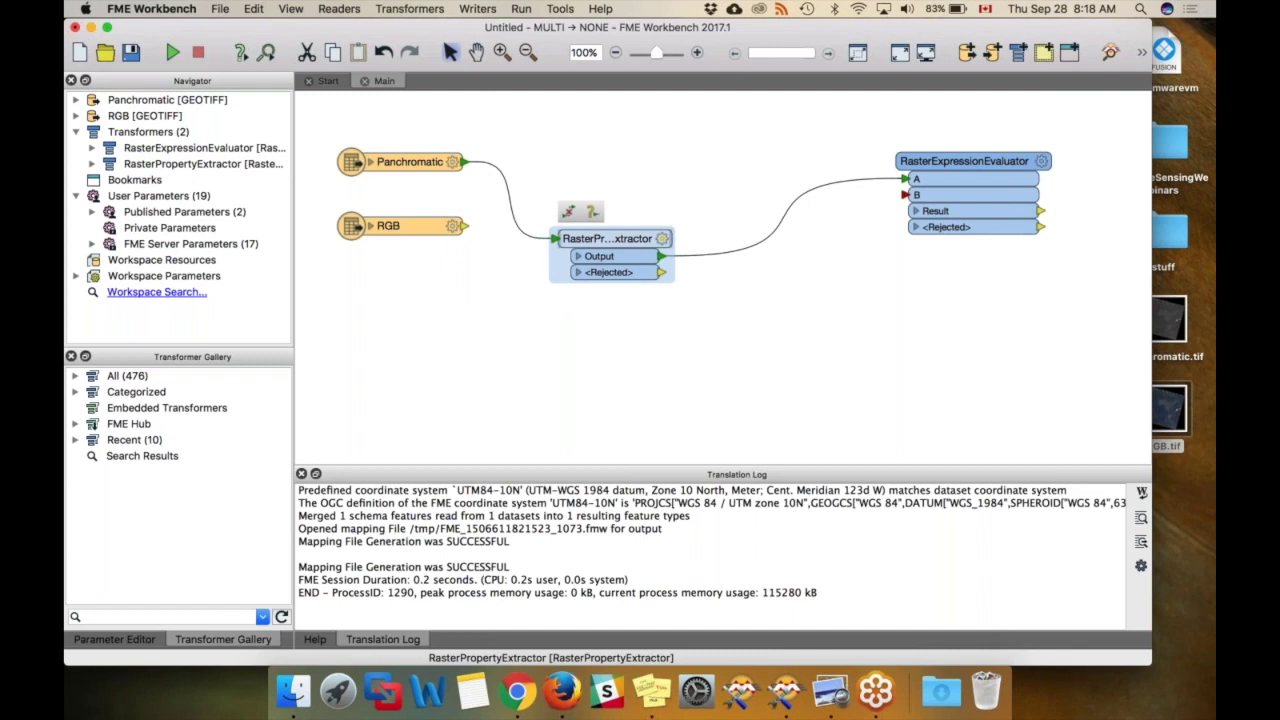
pyautogui.click(577, 256)
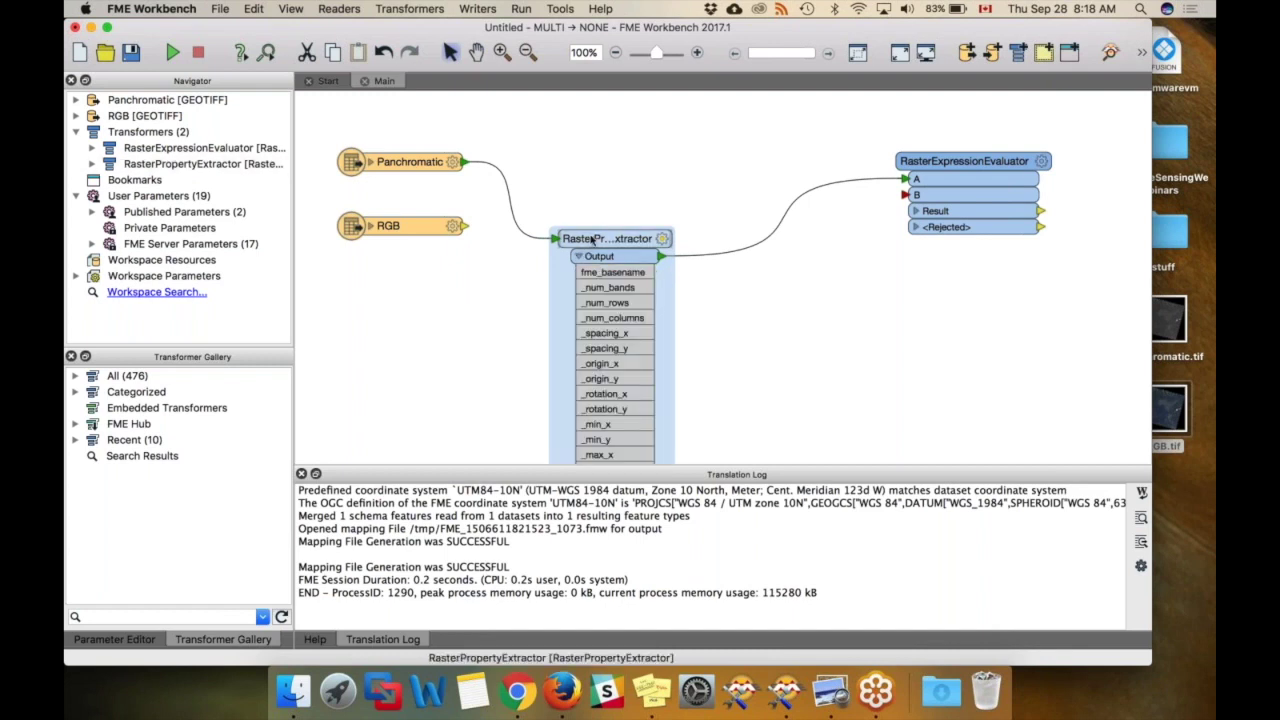
pyautogui.moveTo(593, 231); pyautogui.dragTo(593, 154)
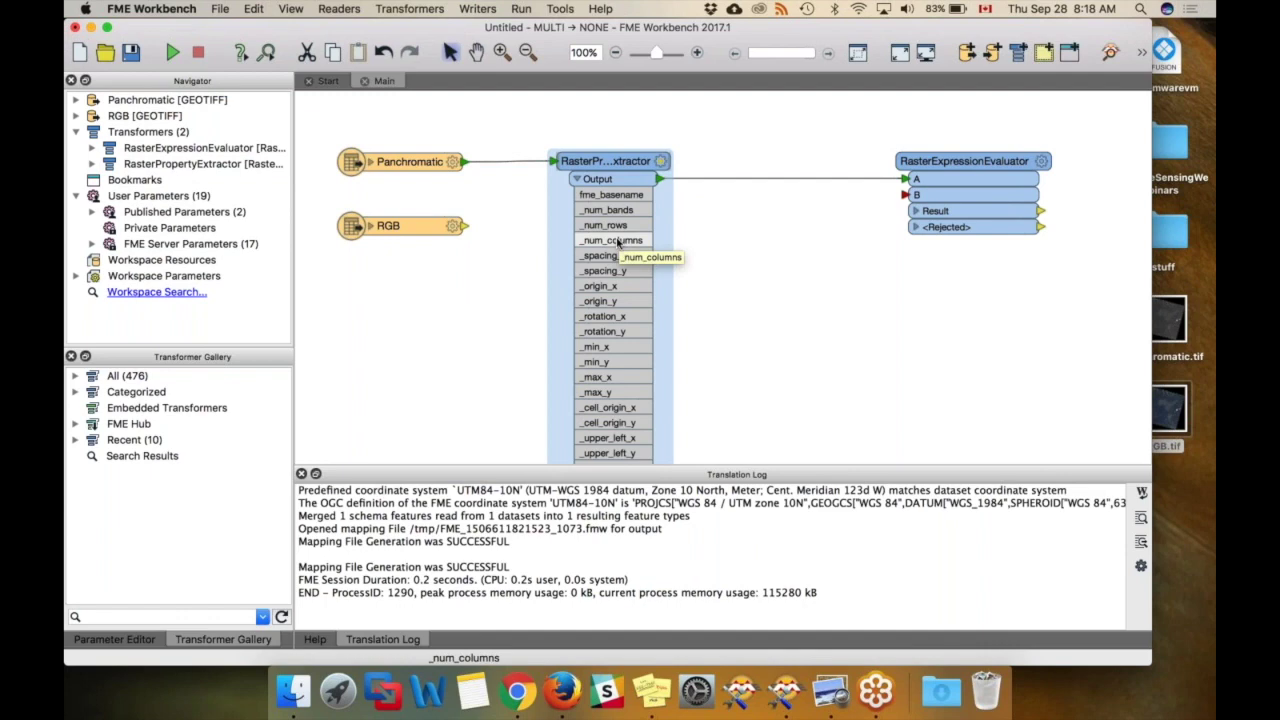
pyautogui.click(577, 179)
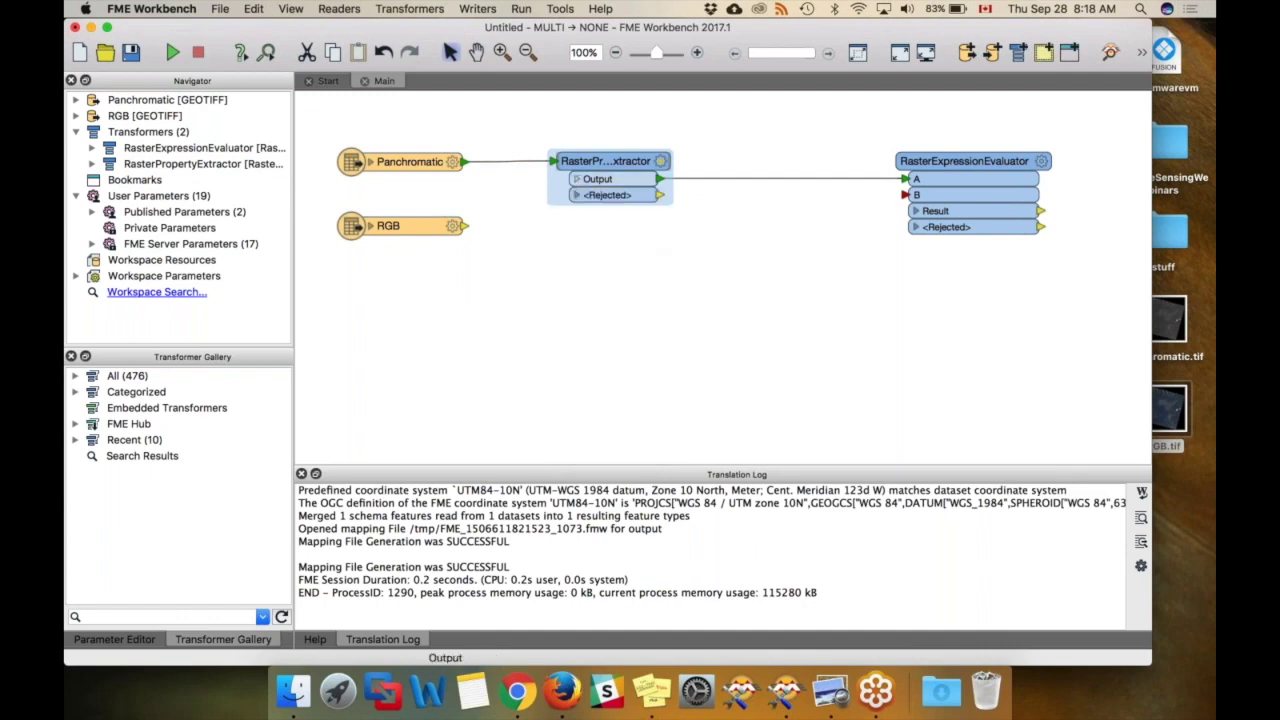
pyautogui.moveTo(577, 179); pyautogui.dragTo(547, 251)
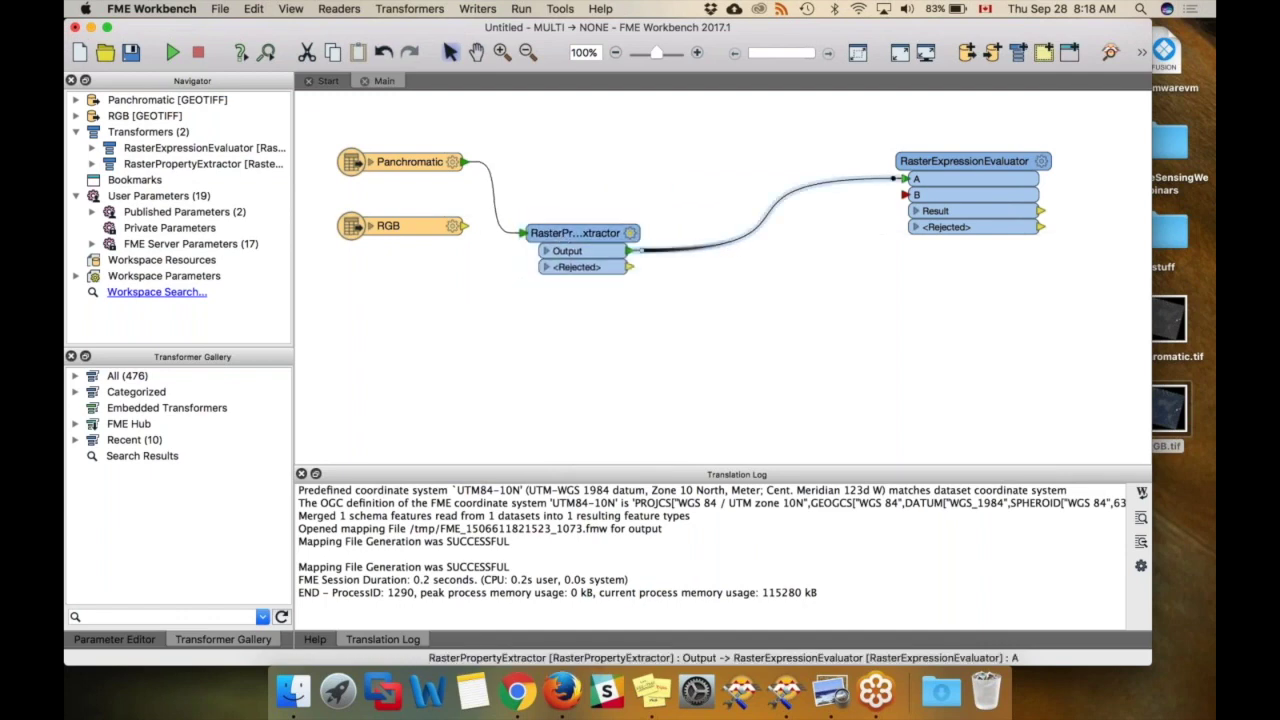
# Insert a RasterResampler into the link feeding the evaluator
pyautogui.write('rasterre')
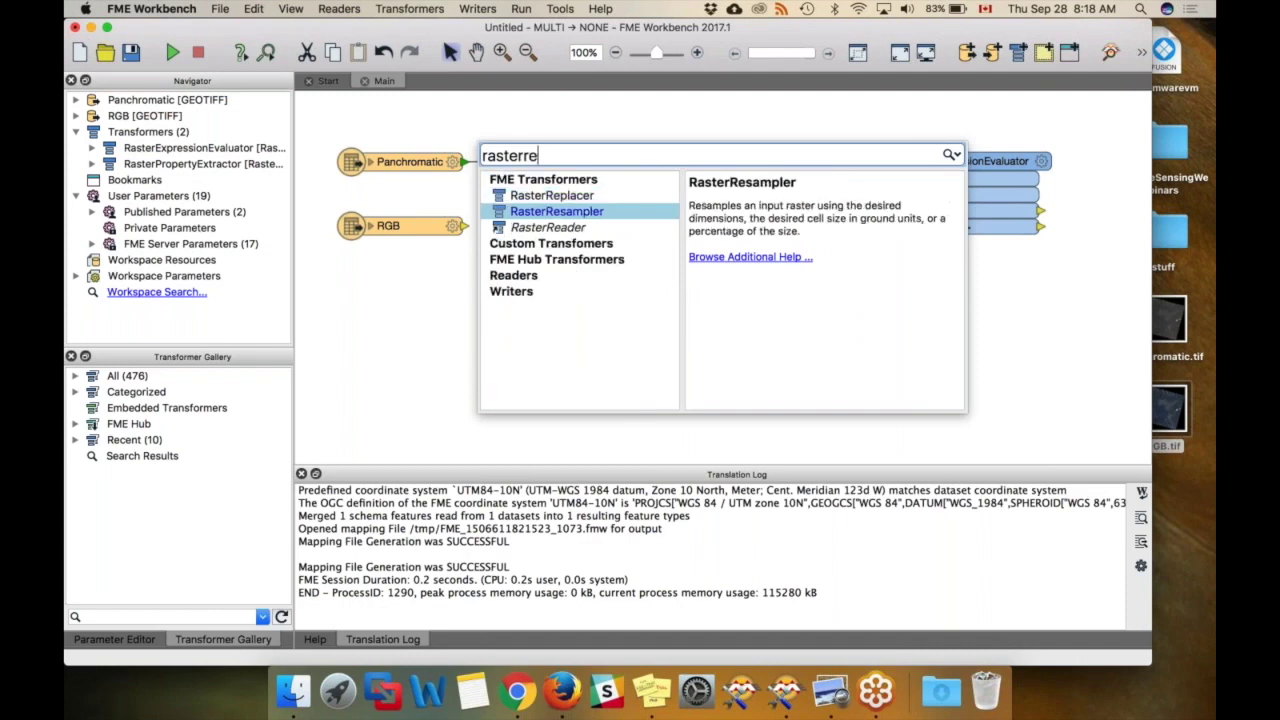
pyautogui.press('Return')
pyautogui.moveTo(525, 290); pyautogui.dragTo(822, 226)
pyautogui.moveTo(580, 233); pyautogui.dragTo(565, 233)
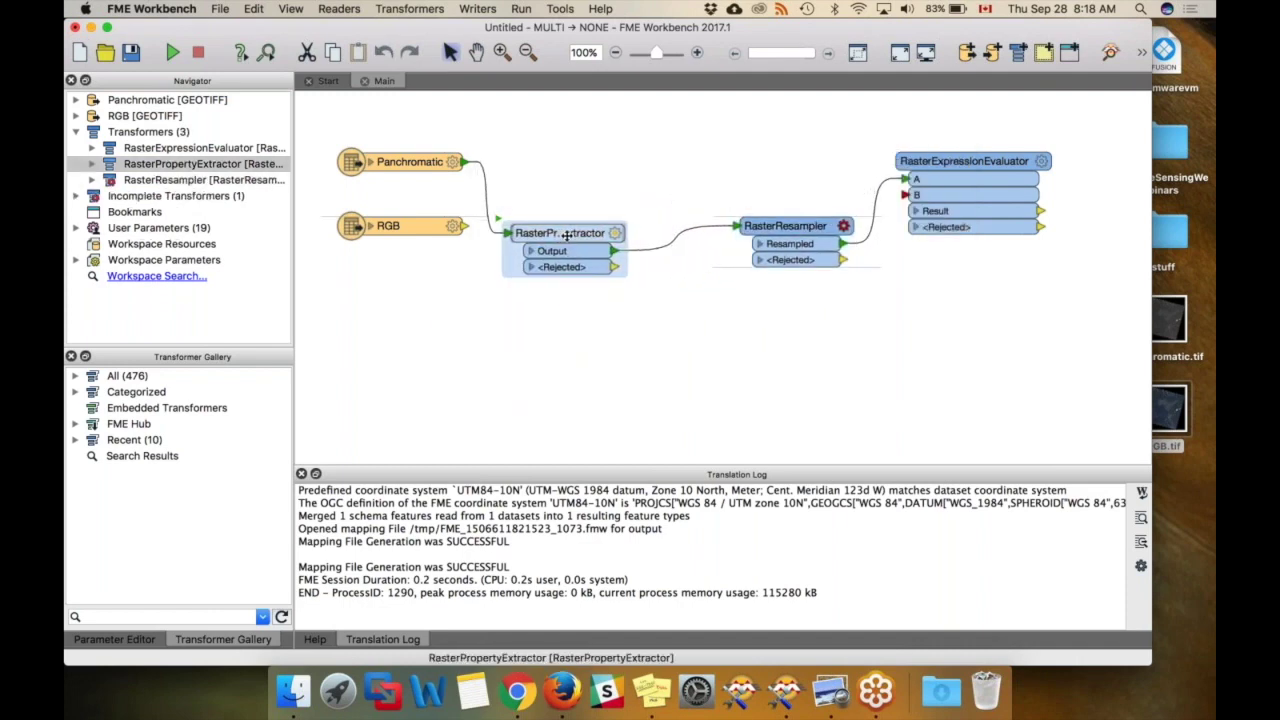
# Tidy the layout and delete the RGB reader from the workspace
pyautogui.click(378, 230)
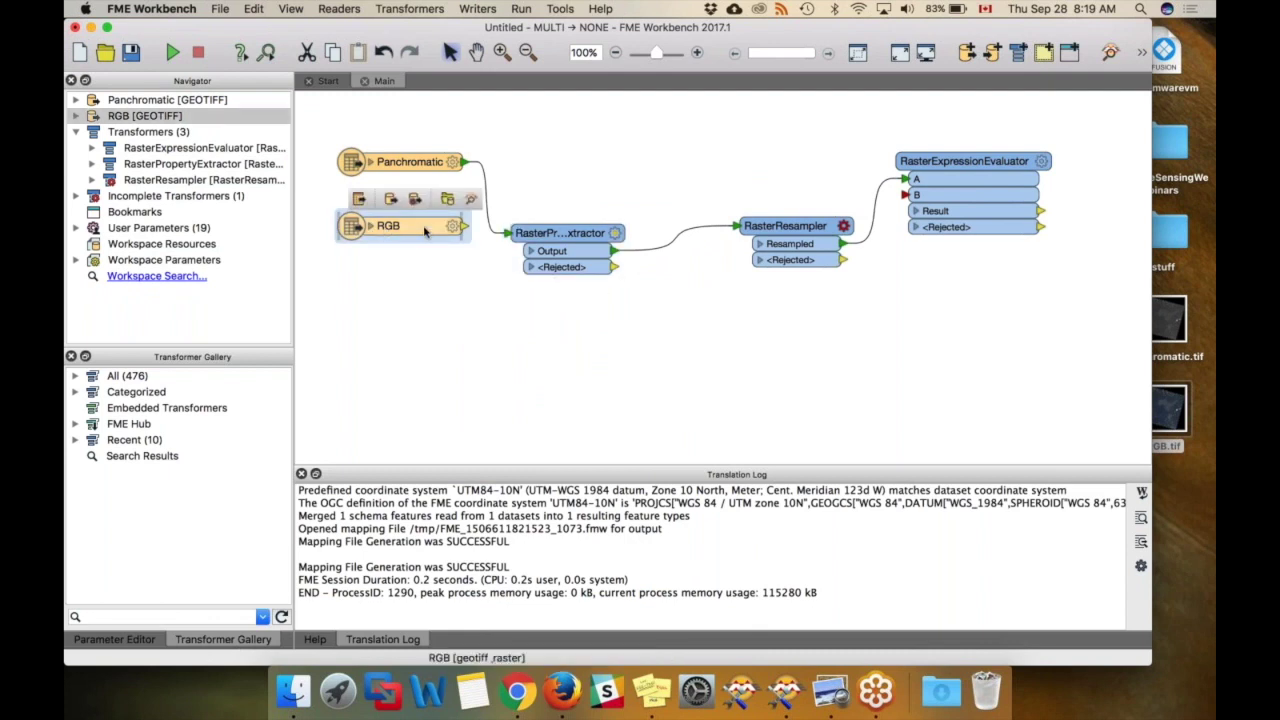
pyautogui.moveTo(424, 231); pyautogui.dragTo(698, 286)
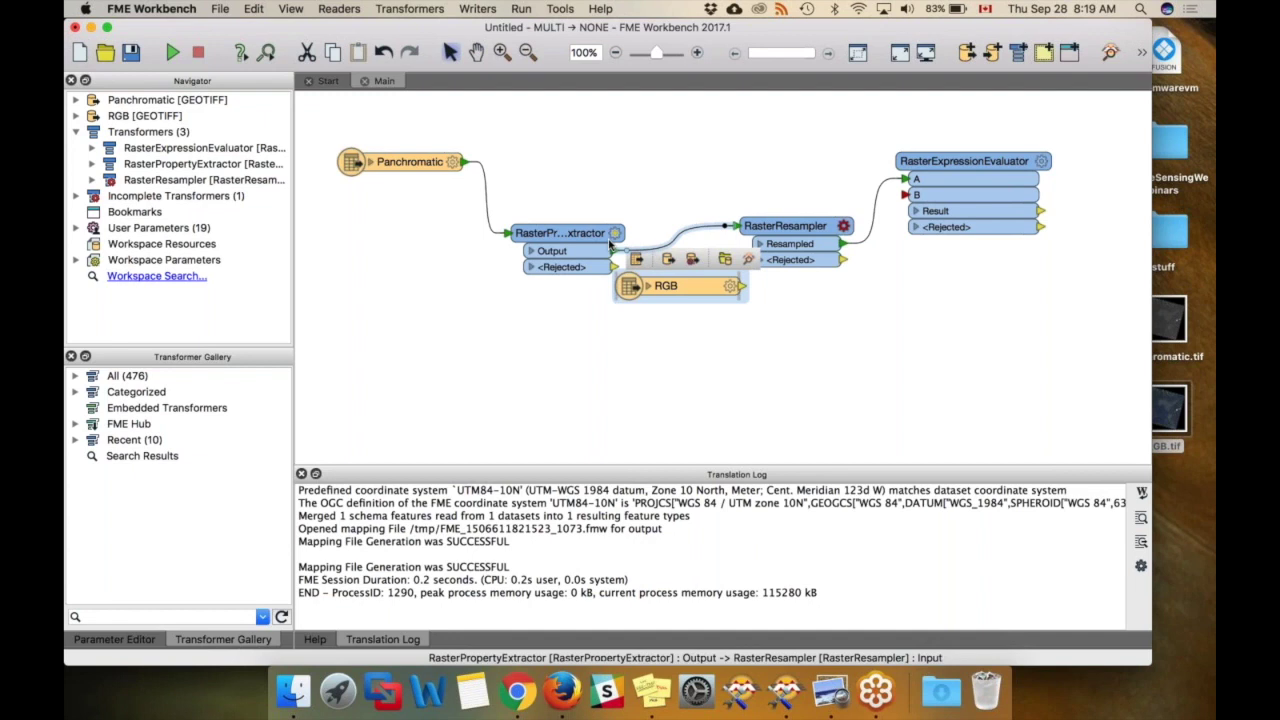
pyautogui.moveTo(560, 233); pyautogui.dragTo(532, 233)
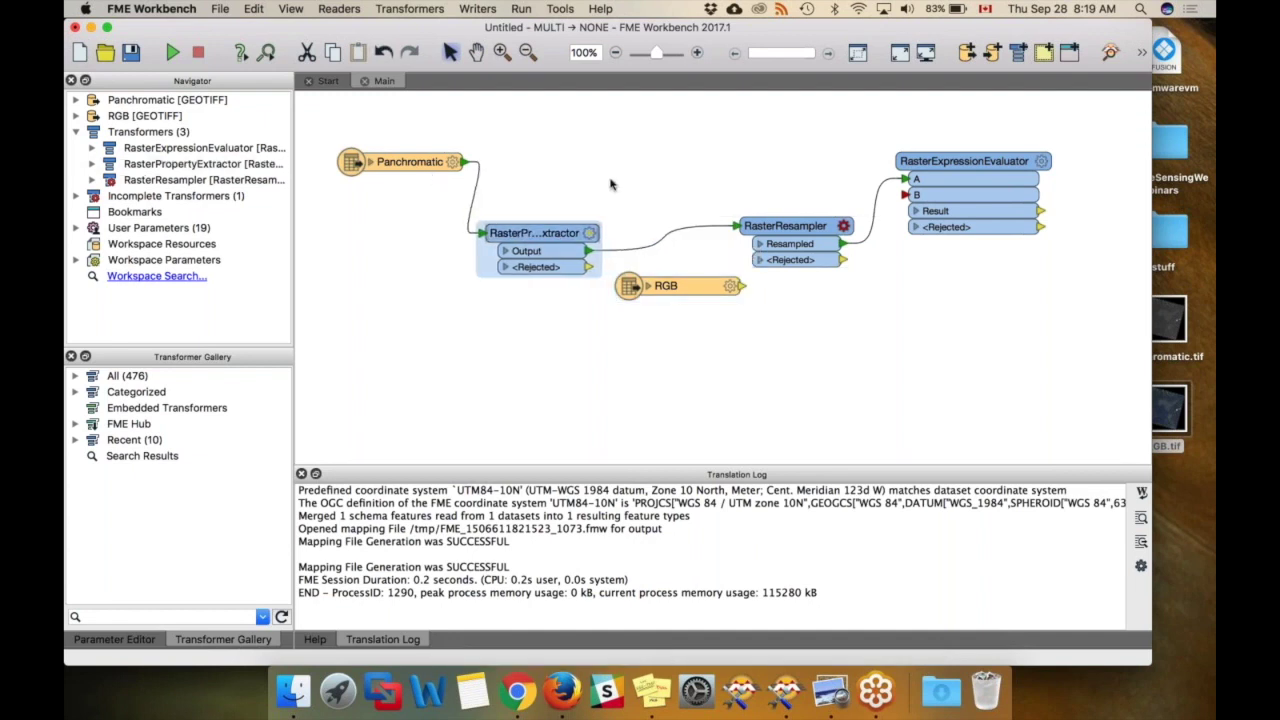
pyautogui.moveTo(790, 226); pyautogui.dragTo(820, 233)
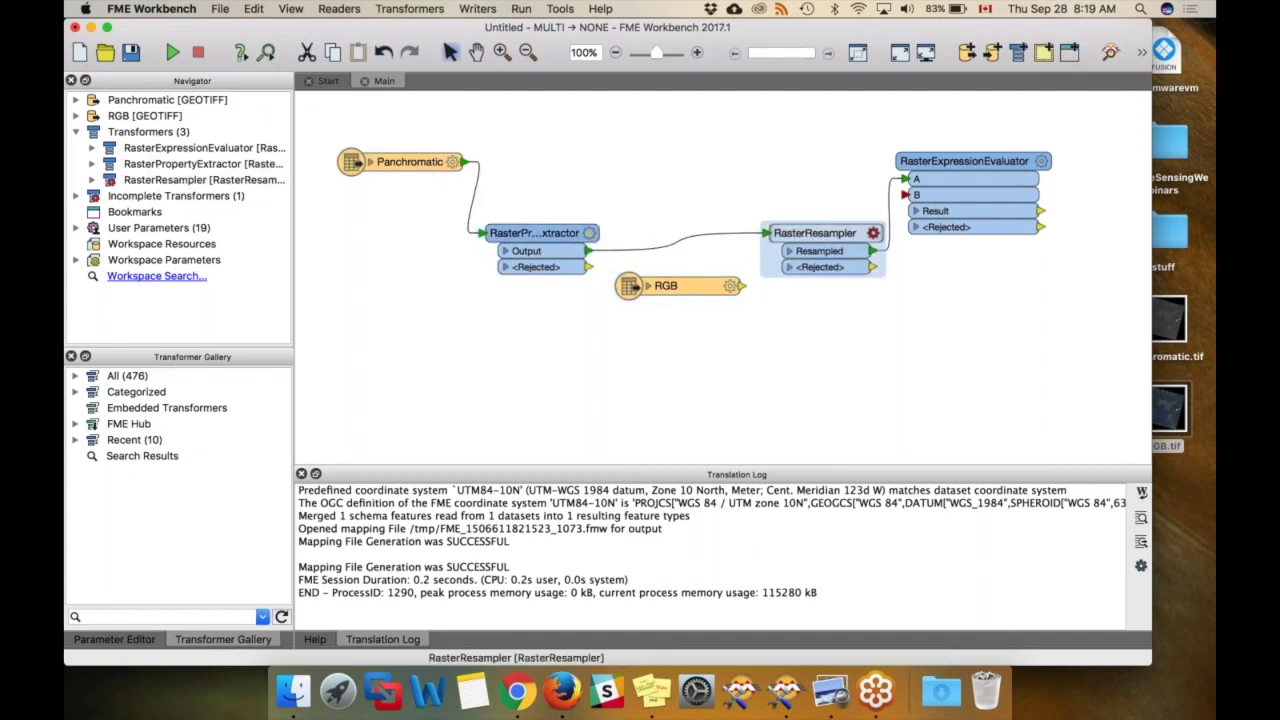
pyautogui.click(668, 287)
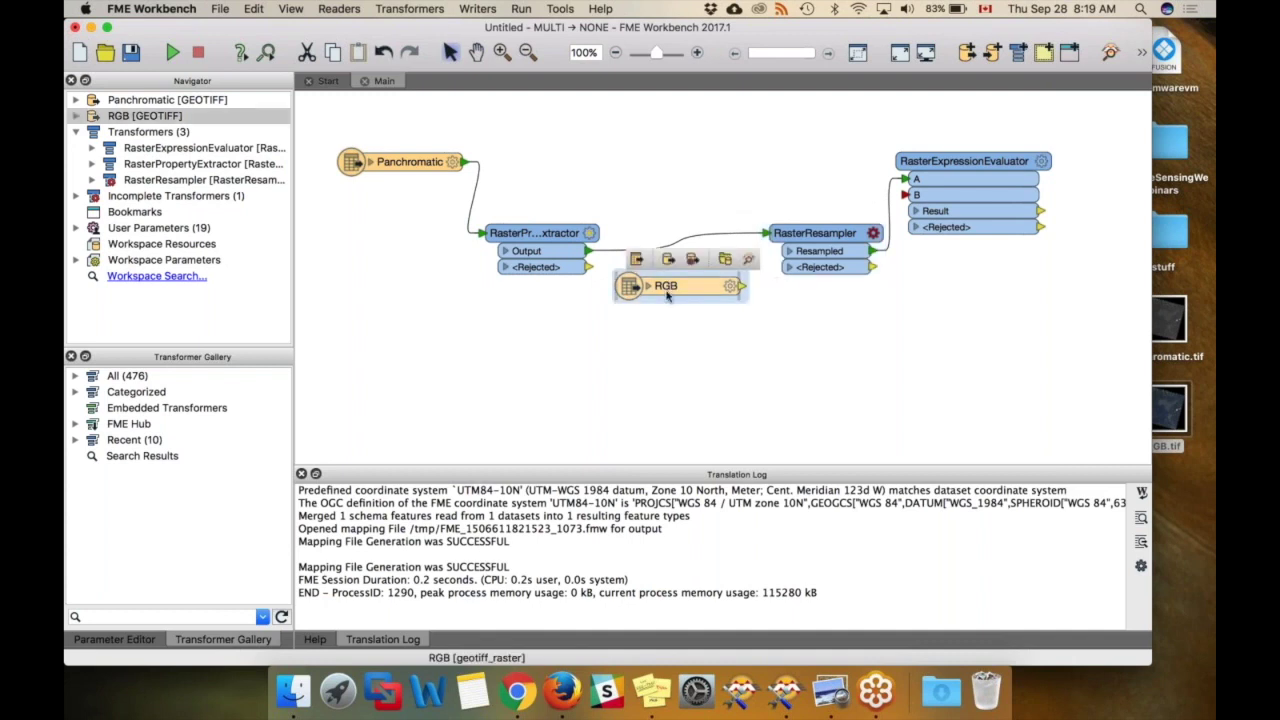
pyautogui.press('Delete')
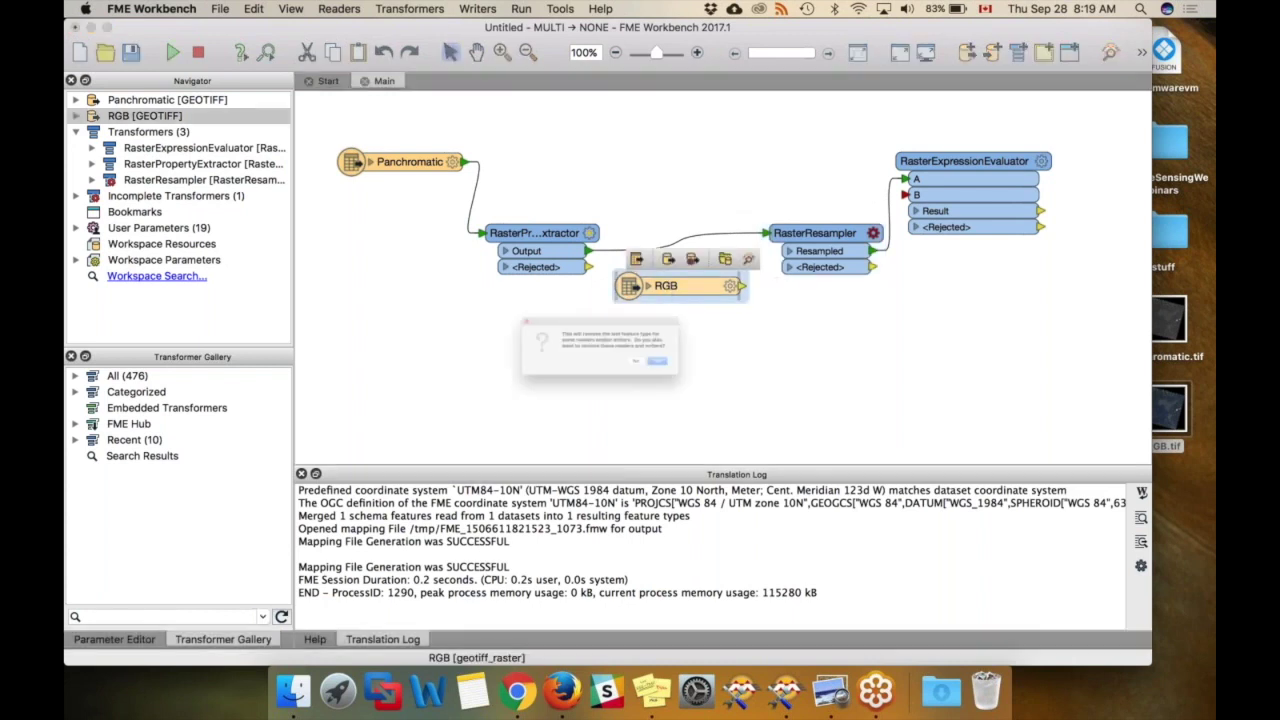
pyautogui.press('Return')
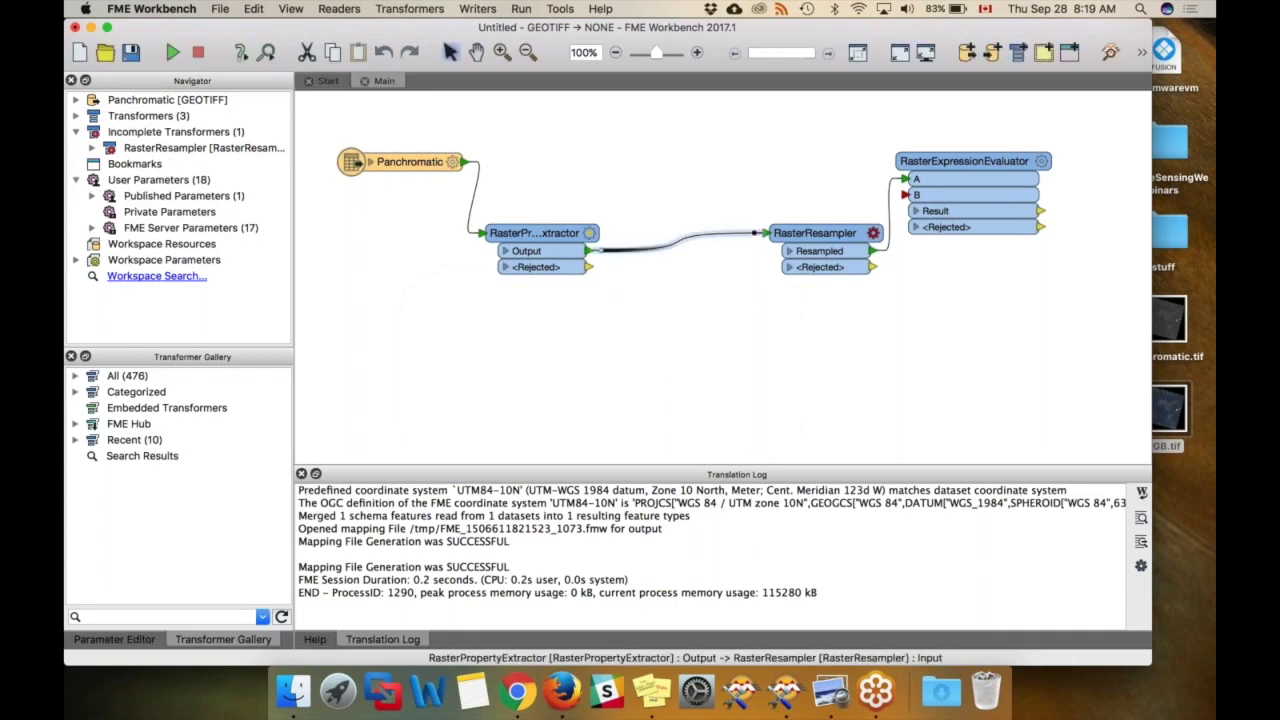
# Insert a FeatureReader between the RasterPropertyExtractor and the RasterResampler
pyautogui.write('feat')
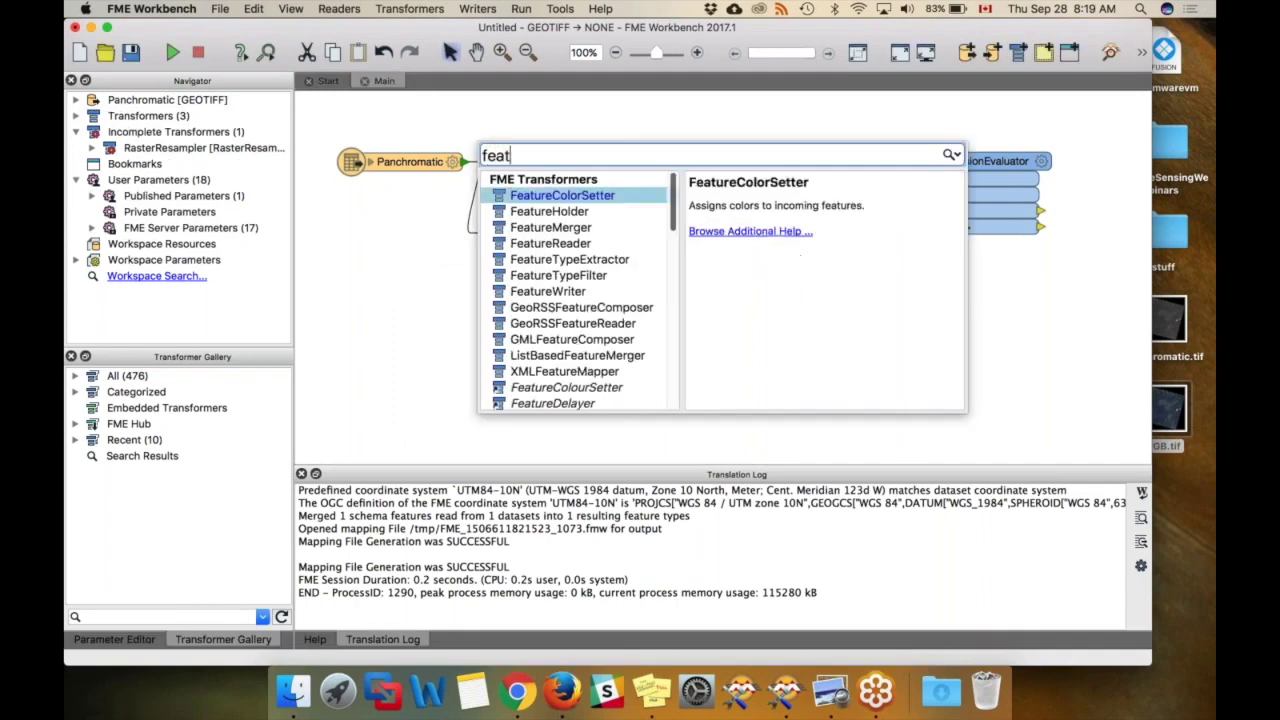
pyautogui.write('urere')
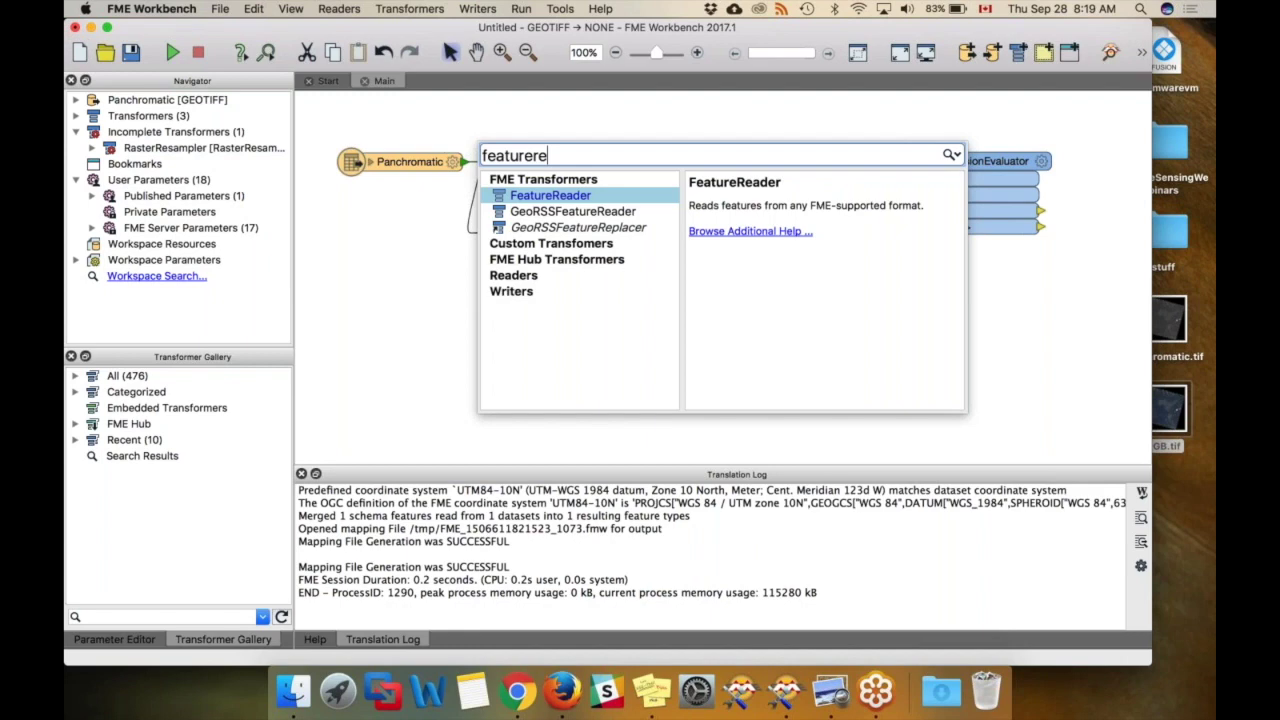
pyautogui.press('Return')
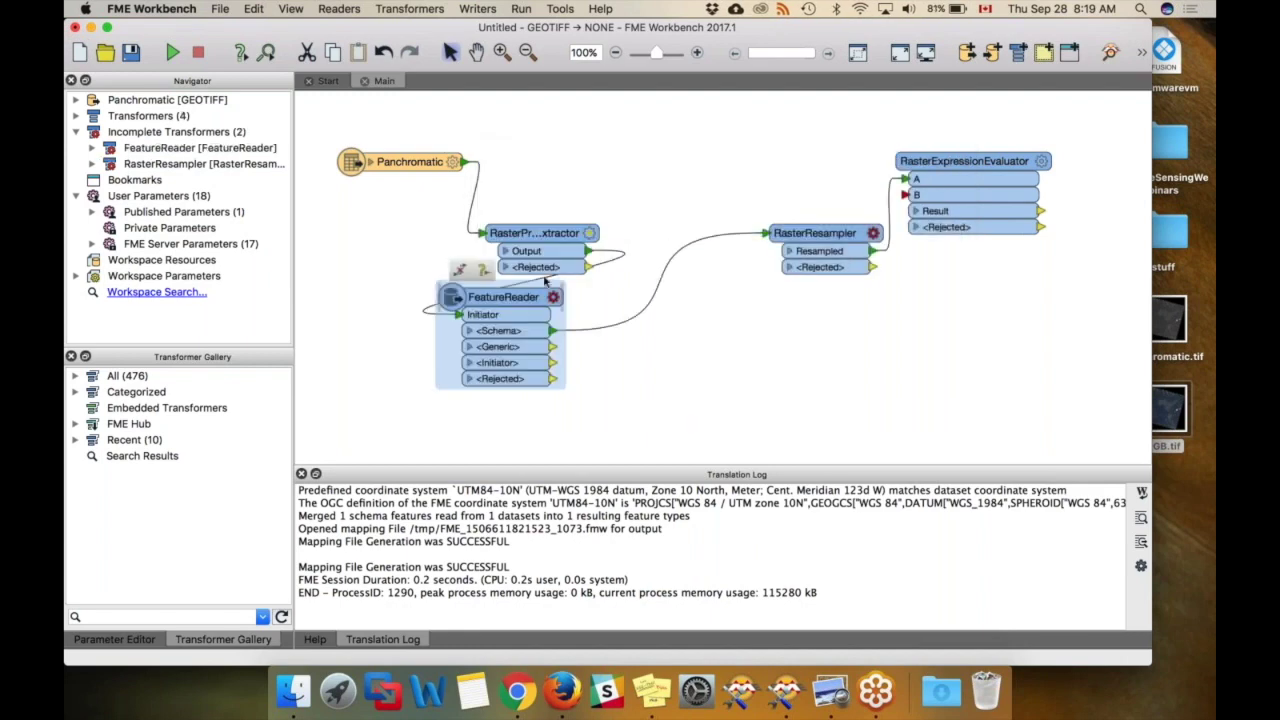
pyautogui.moveTo(508, 304); pyautogui.dragTo(690, 240)
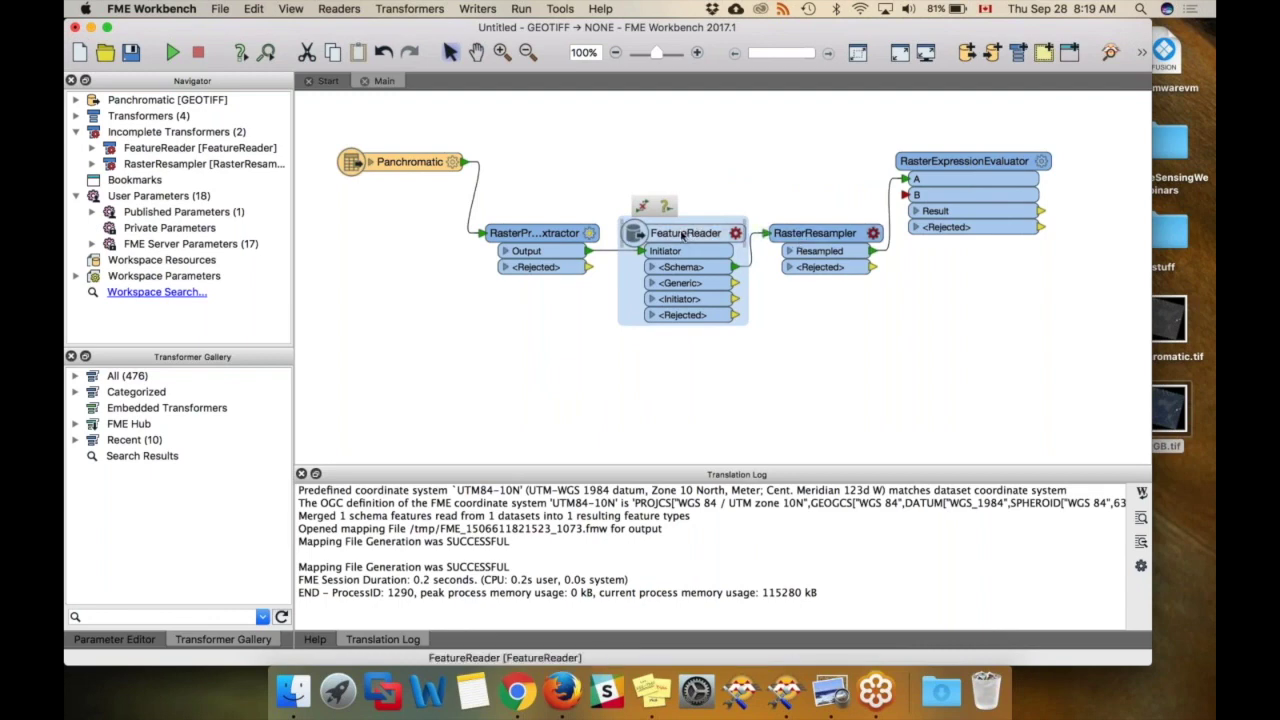
# Configure the FeatureReader: GeoTIFF format, dataset Desktop/RGB.tif, accumulation Merge Initiator and Result
pyautogui.doubleClick(681, 251)
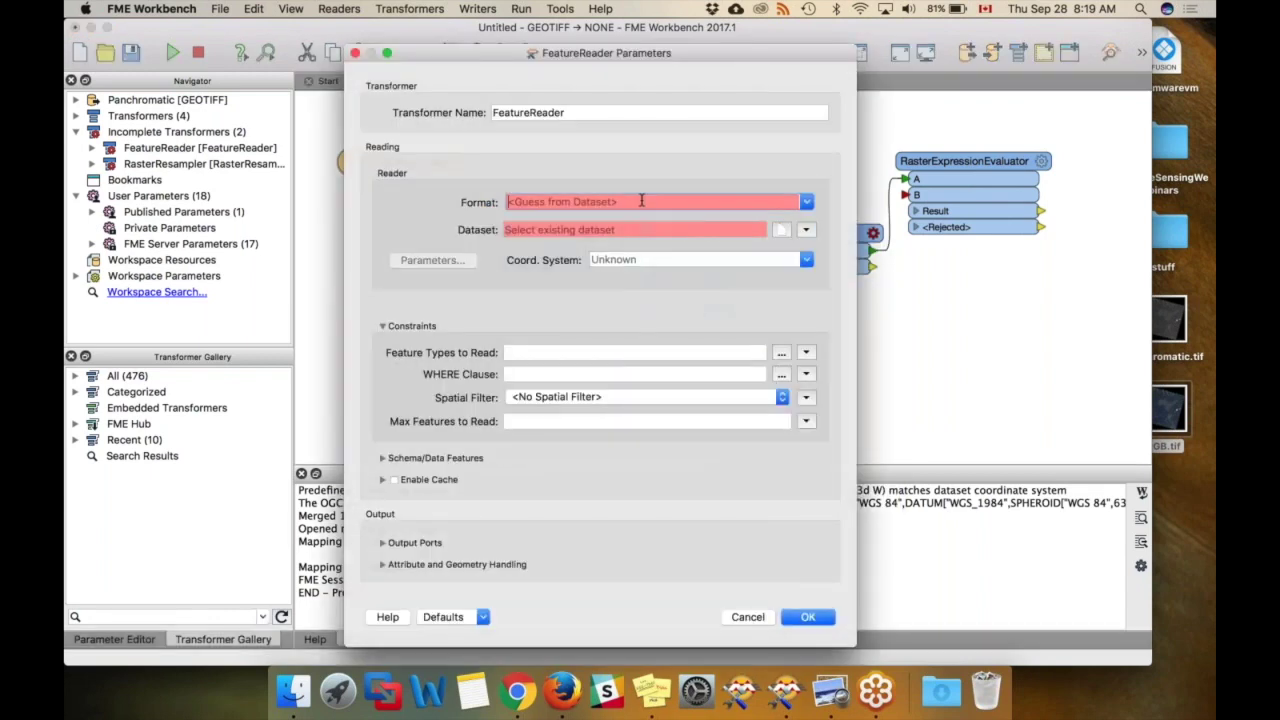
pyautogui.click(642, 201)
pyautogui.write('geoti')
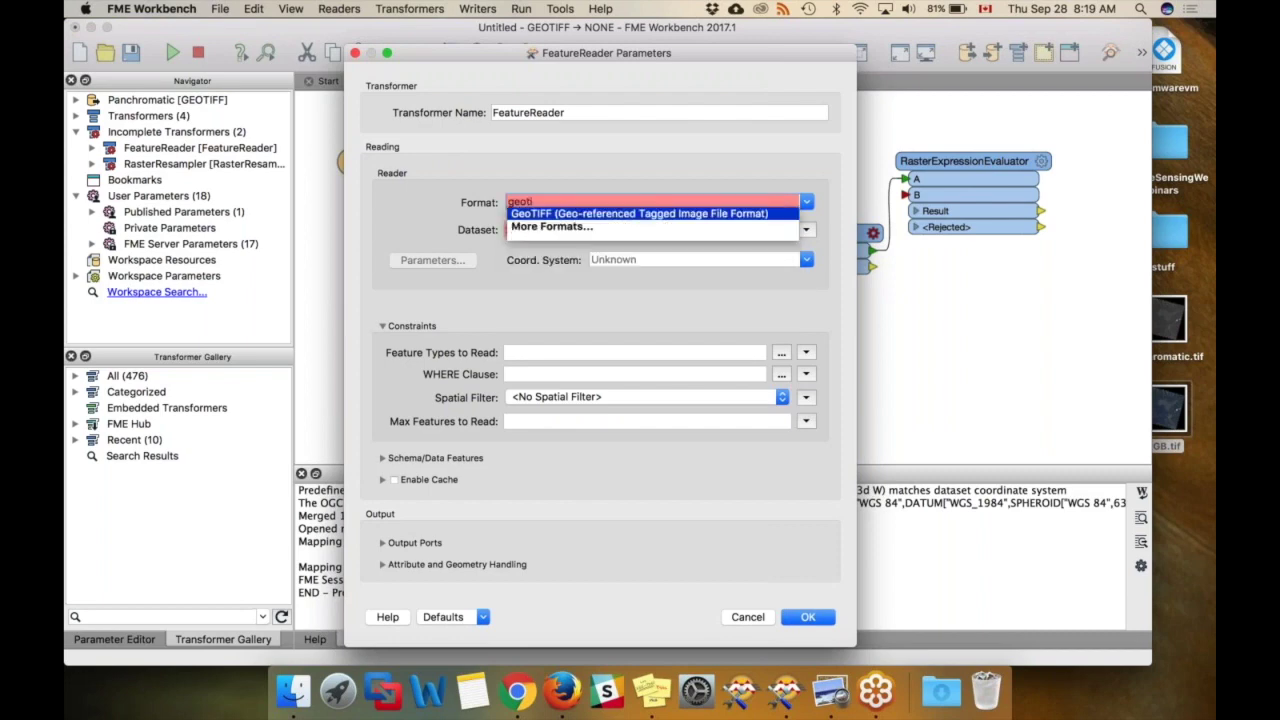
pyautogui.press('Return')
pyautogui.click(781, 230)
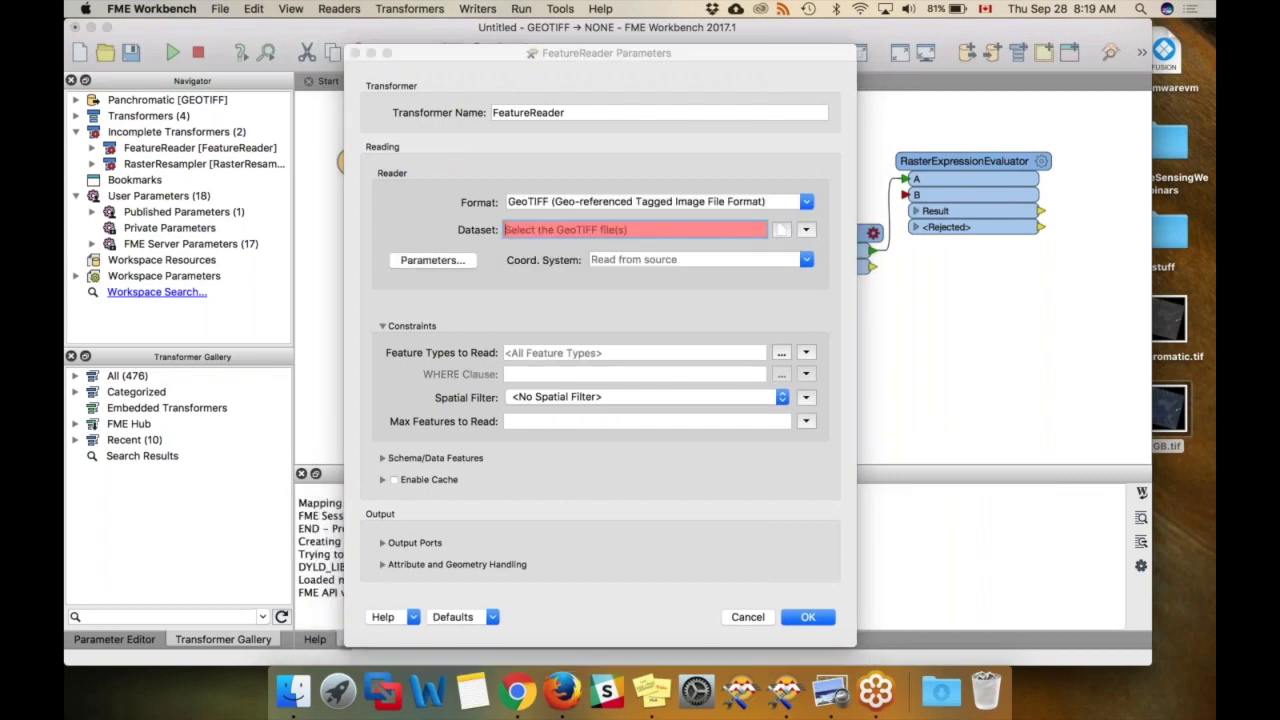
pyautogui.doubleClick(596, 168)
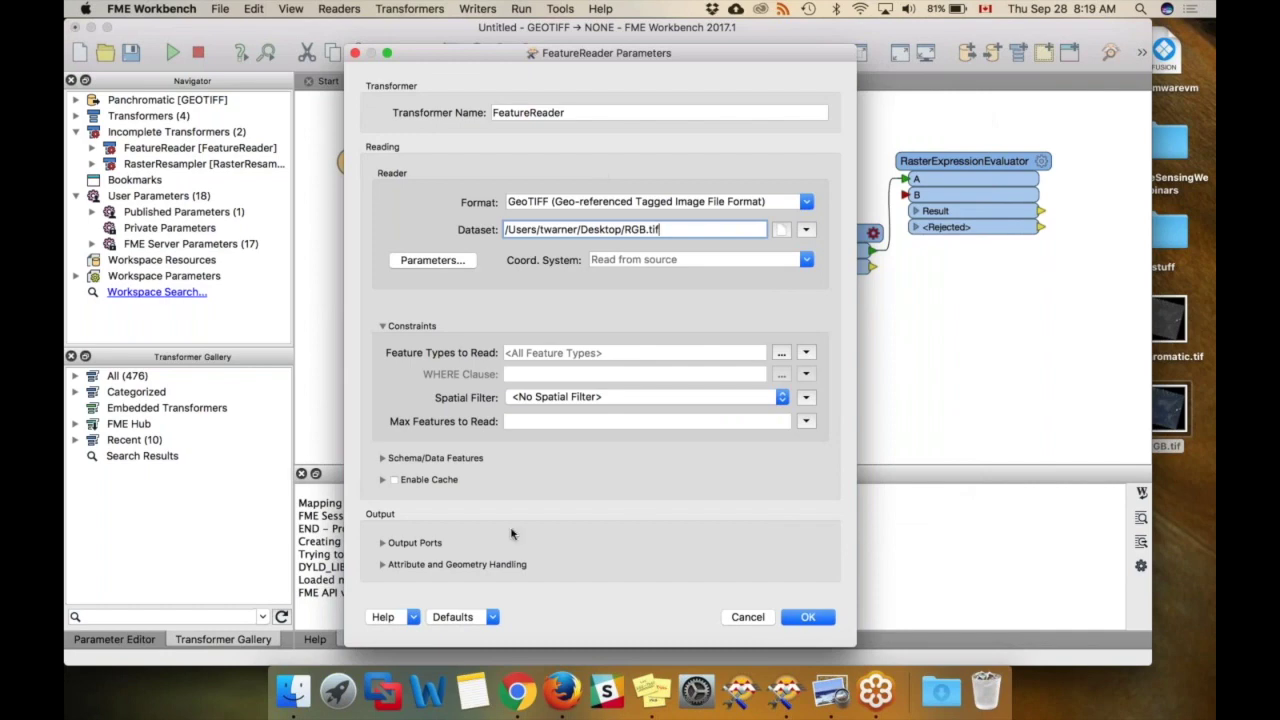
pyautogui.click(382, 565)
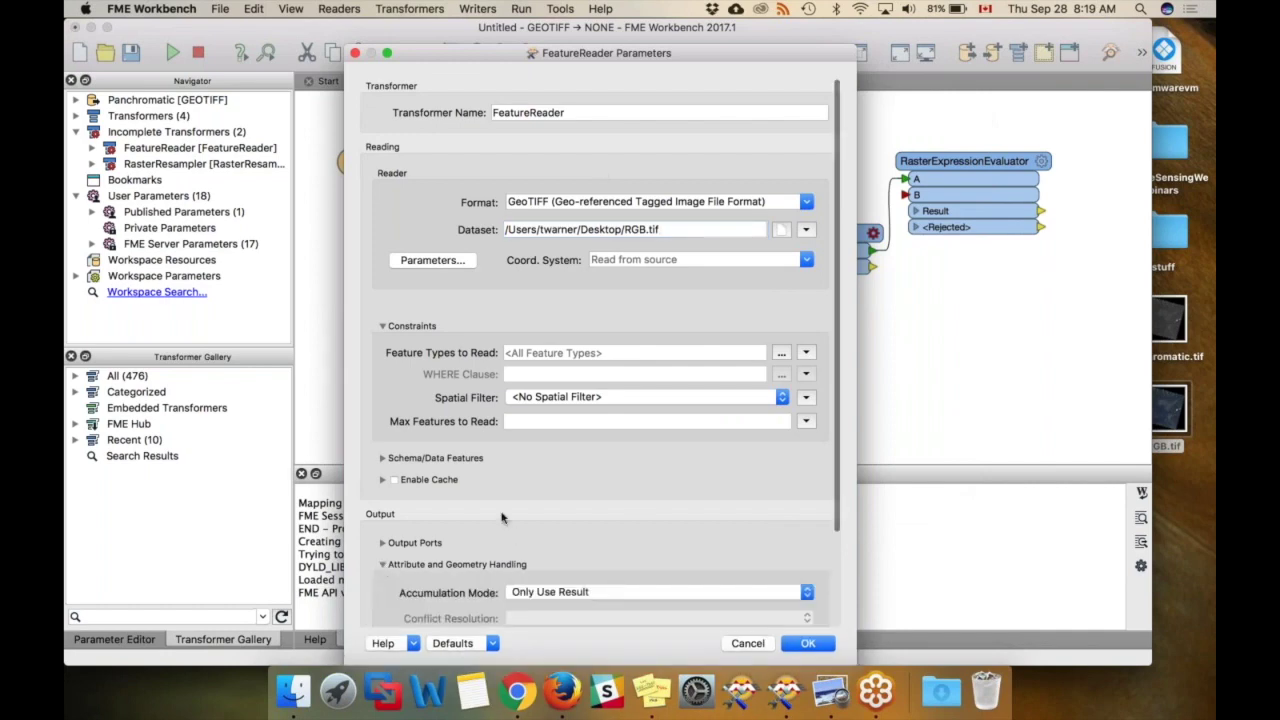
pyautogui.click(598, 592)
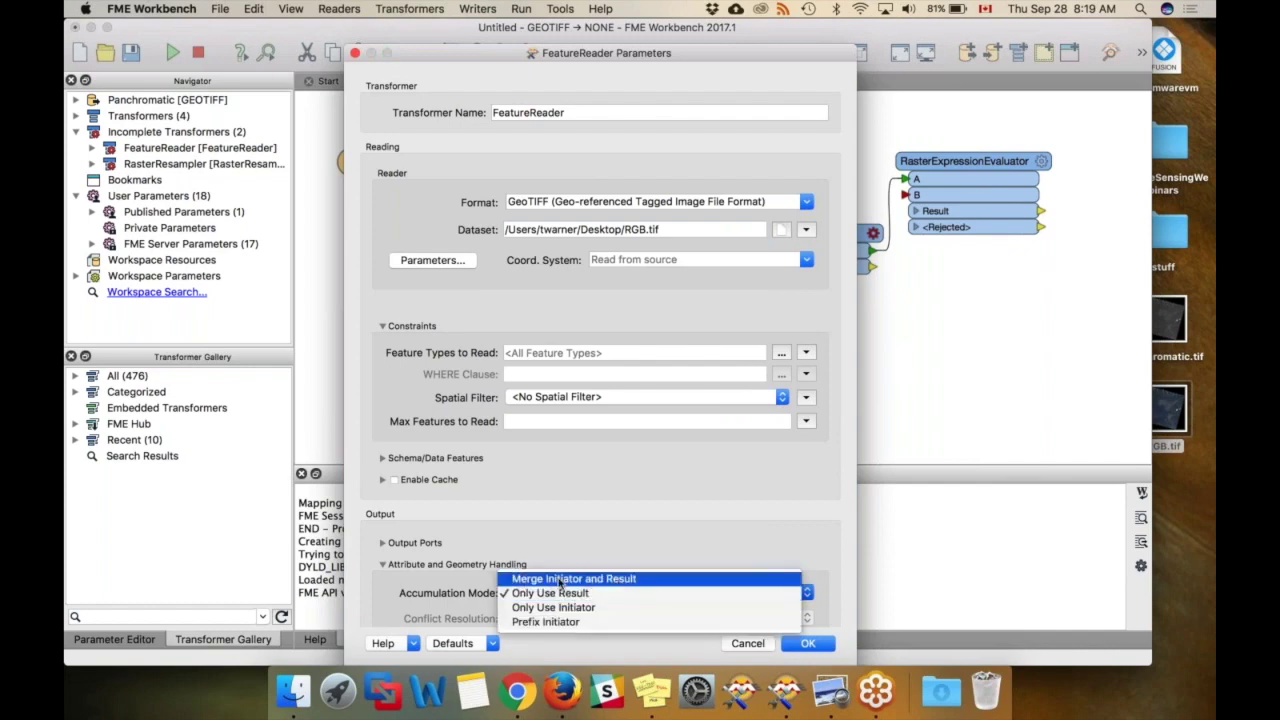
pyautogui.click(561, 580)
pyautogui.click(808, 643)
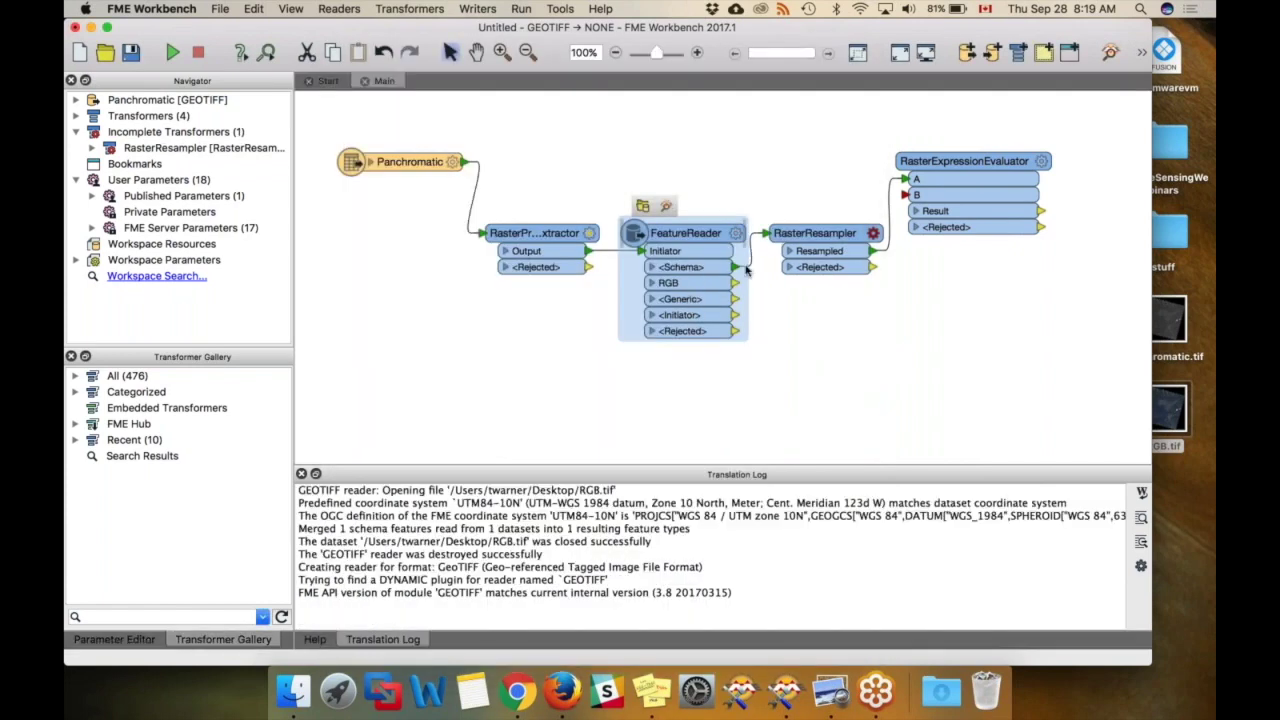
# Link the FeatureReader's RGB port, instead of <Schema>, to the RasterResampler input
pyautogui.moveTo(745, 270); pyautogui.dragTo(740, 267)
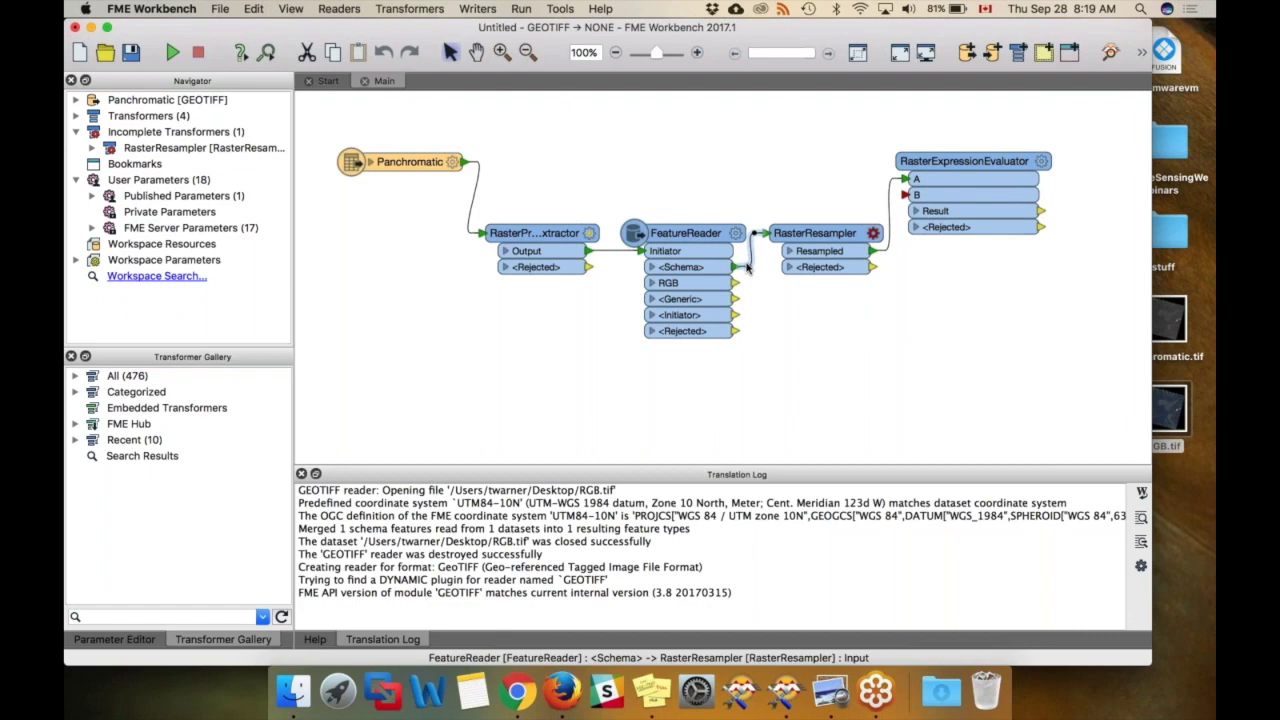
pyautogui.moveTo(747, 279); pyautogui.dragTo(738, 283)
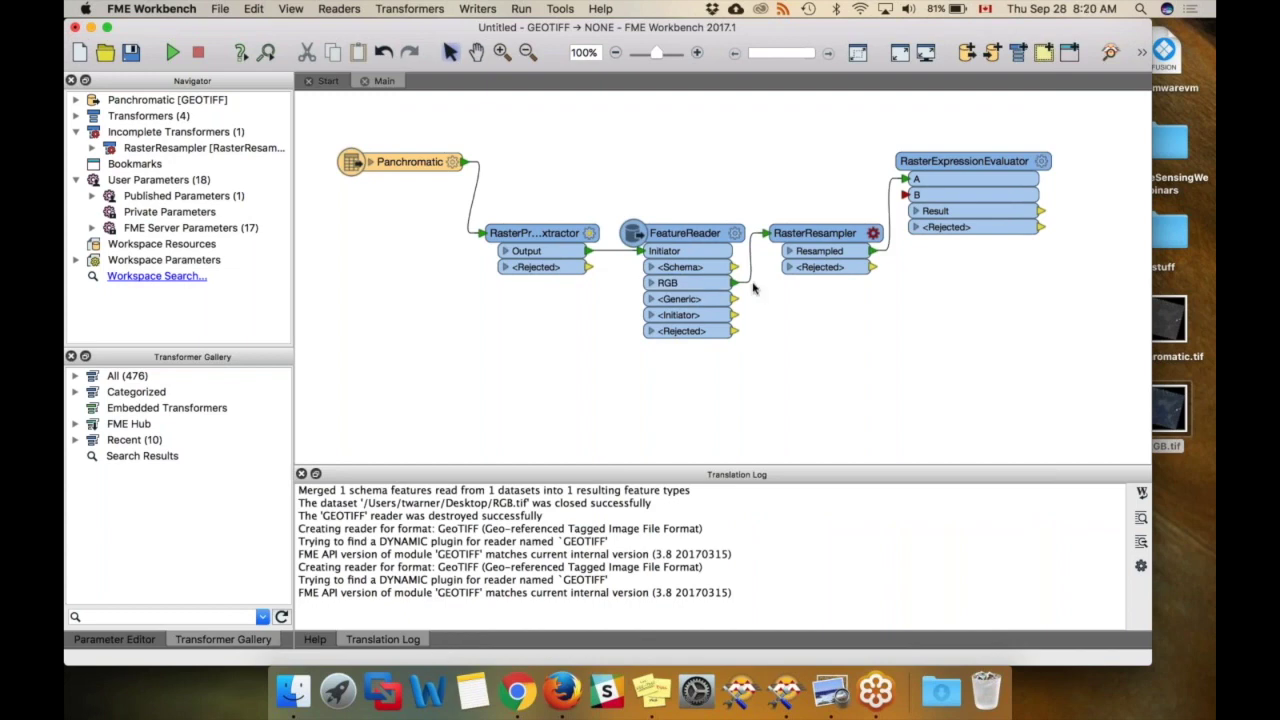
# Set RasterResampler columns to attribute _num_columns and rows to attribute _num_rows
pyautogui.doubleClick(818, 233)
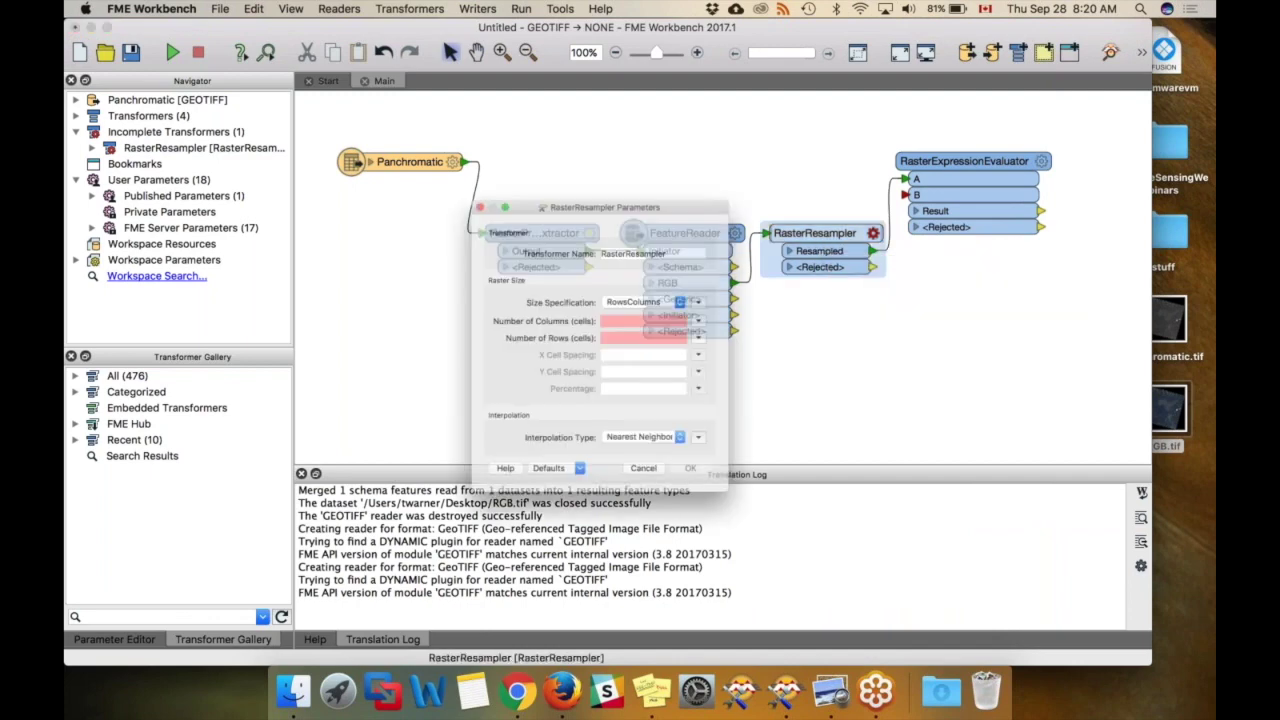
pyautogui.click(672, 318)
pyautogui.click(725, 315)
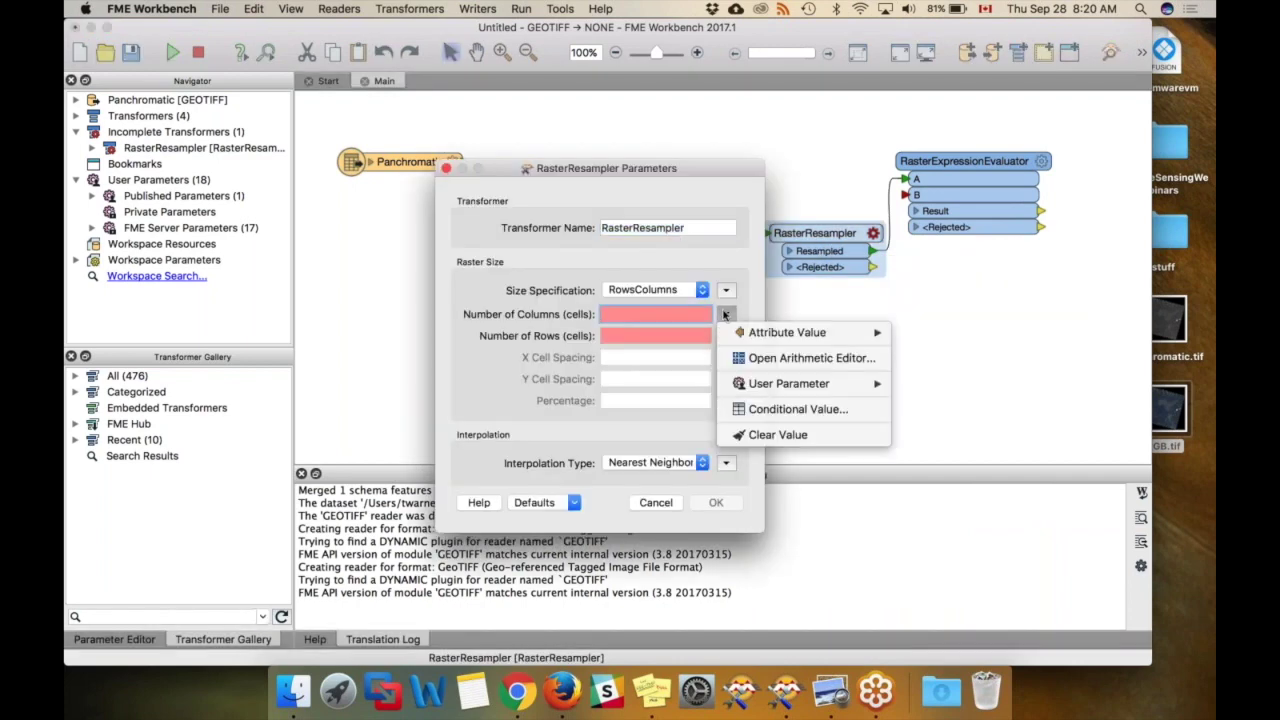
pyautogui.moveTo(771, 338)
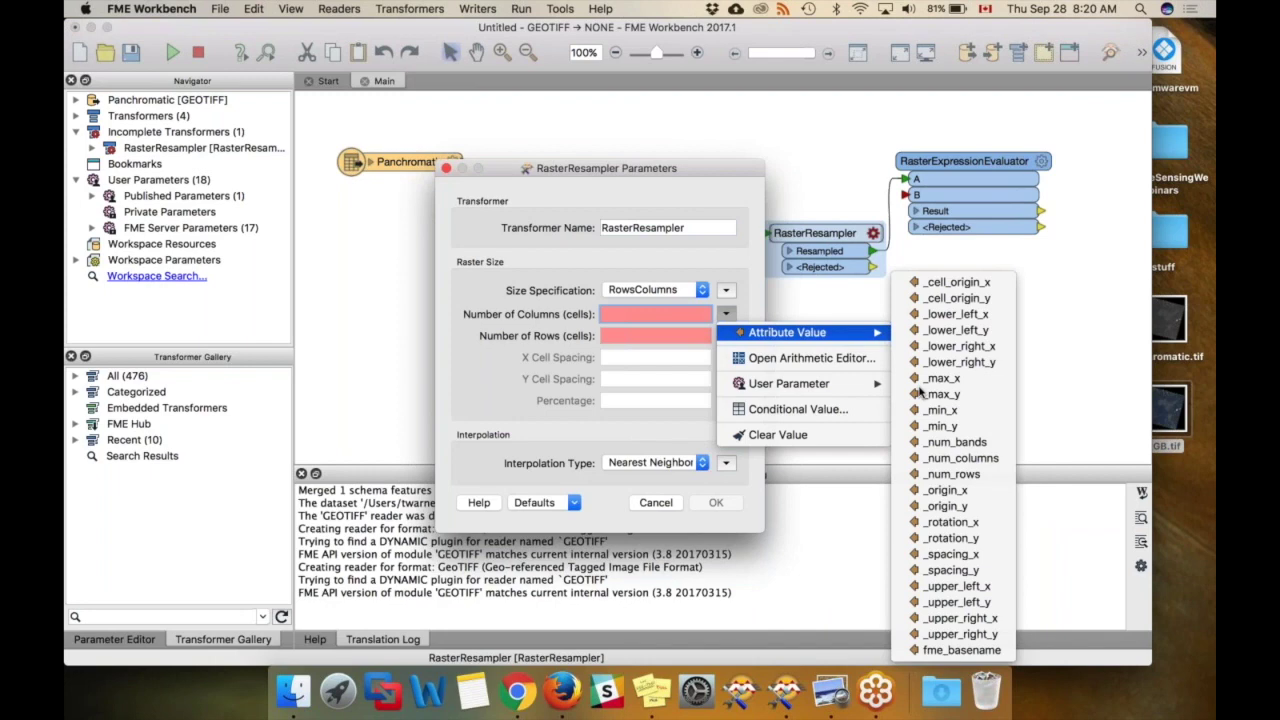
pyautogui.click(952, 460)
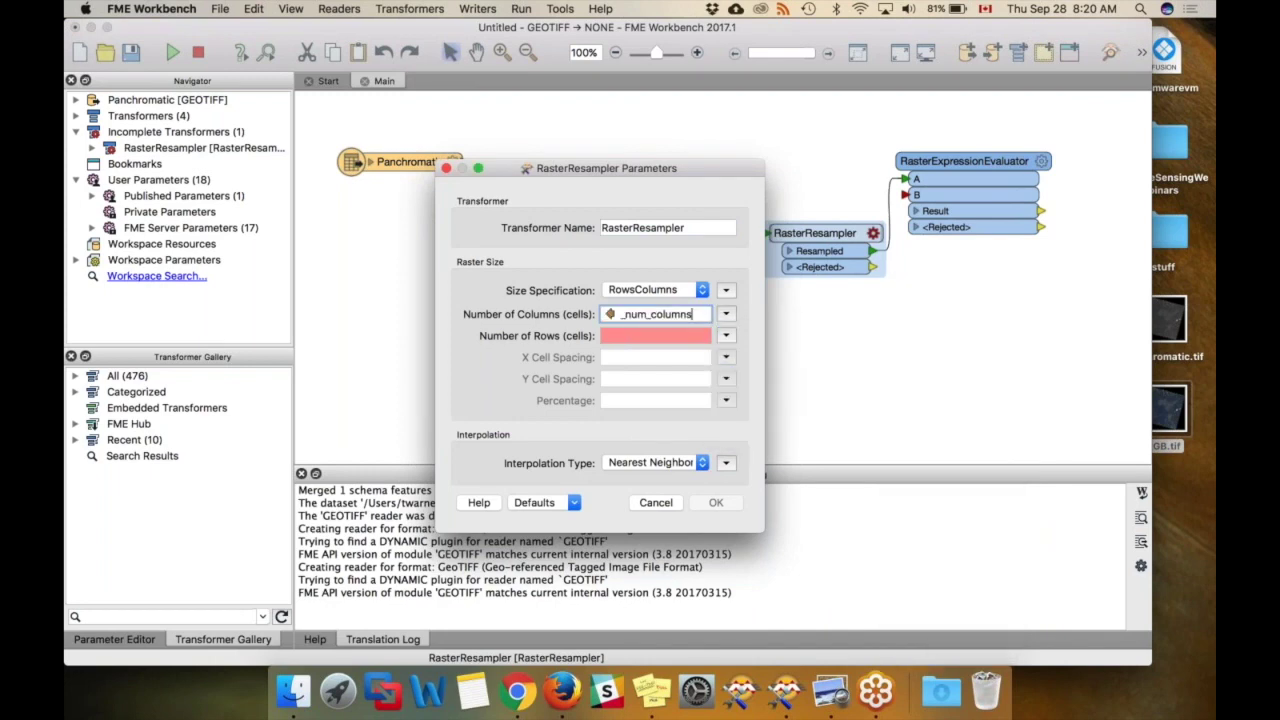
pyautogui.click(726, 336)
pyautogui.moveTo(786, 354)
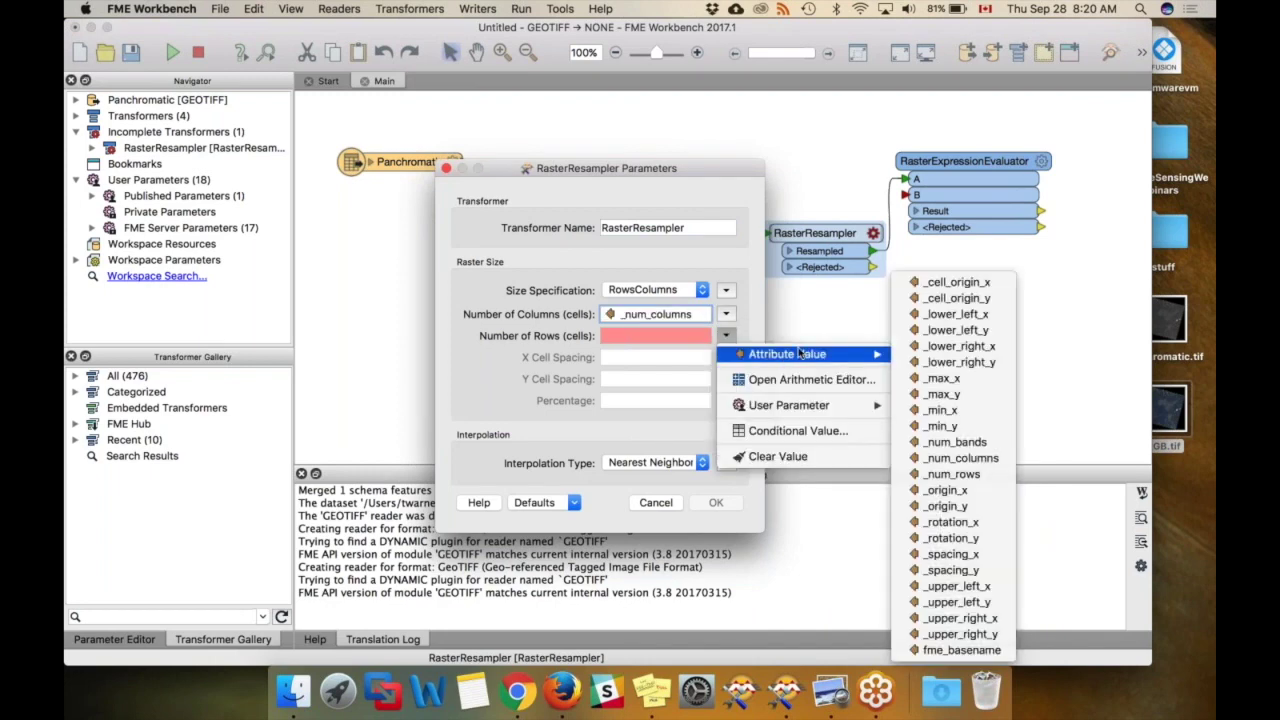
pyautogui.click(972, 473)
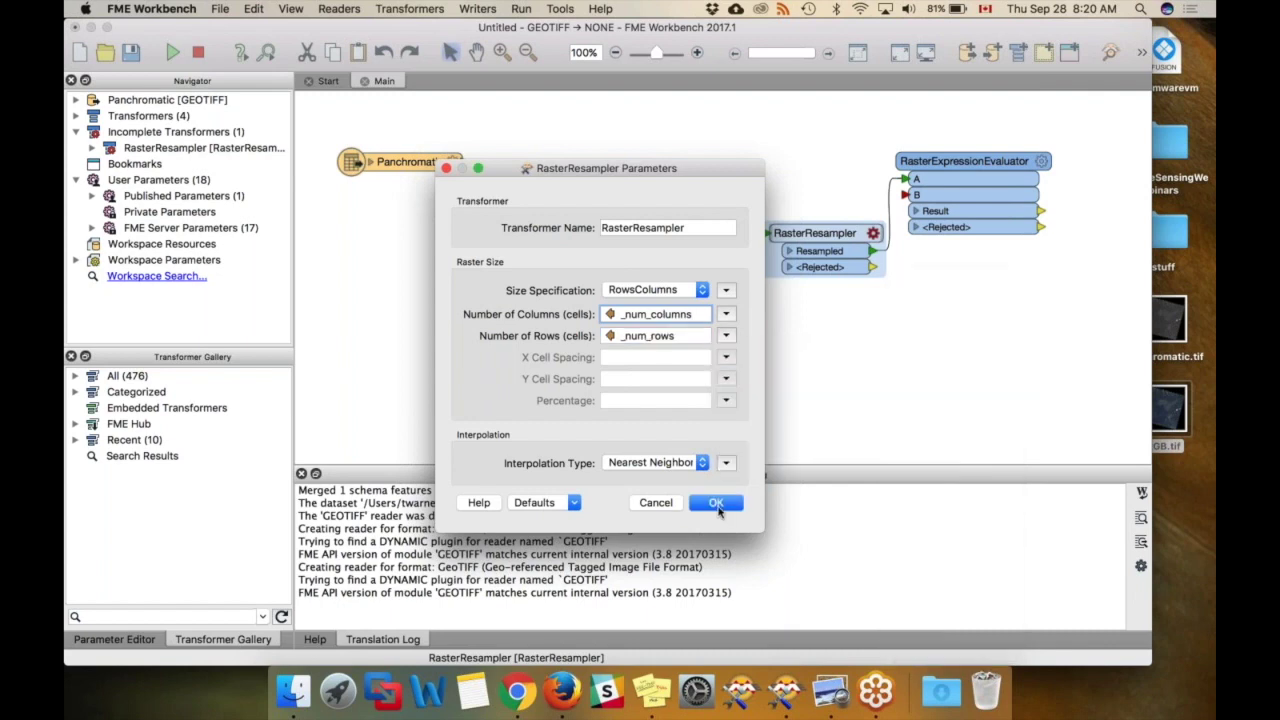
pyautogui.click(715, 504)
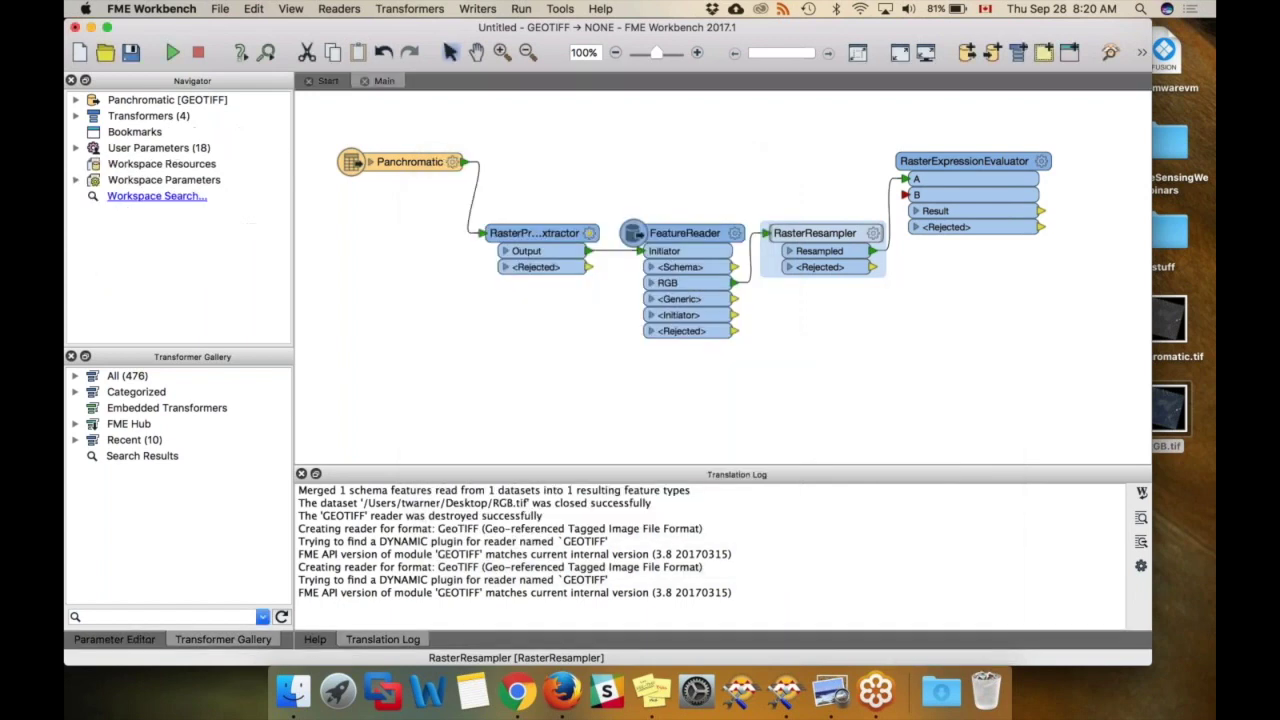
# Wire the Panchromatic output into RasterExpressionEvaluator input A and attach an inspector to its Result
pyautogui.moveTo(960, 161)
pyautogui.mouseDown()
pyautogui.moveTo(992, 161)
pyautogui.moveTo(942, 197)
pyautogui.mouseUp()
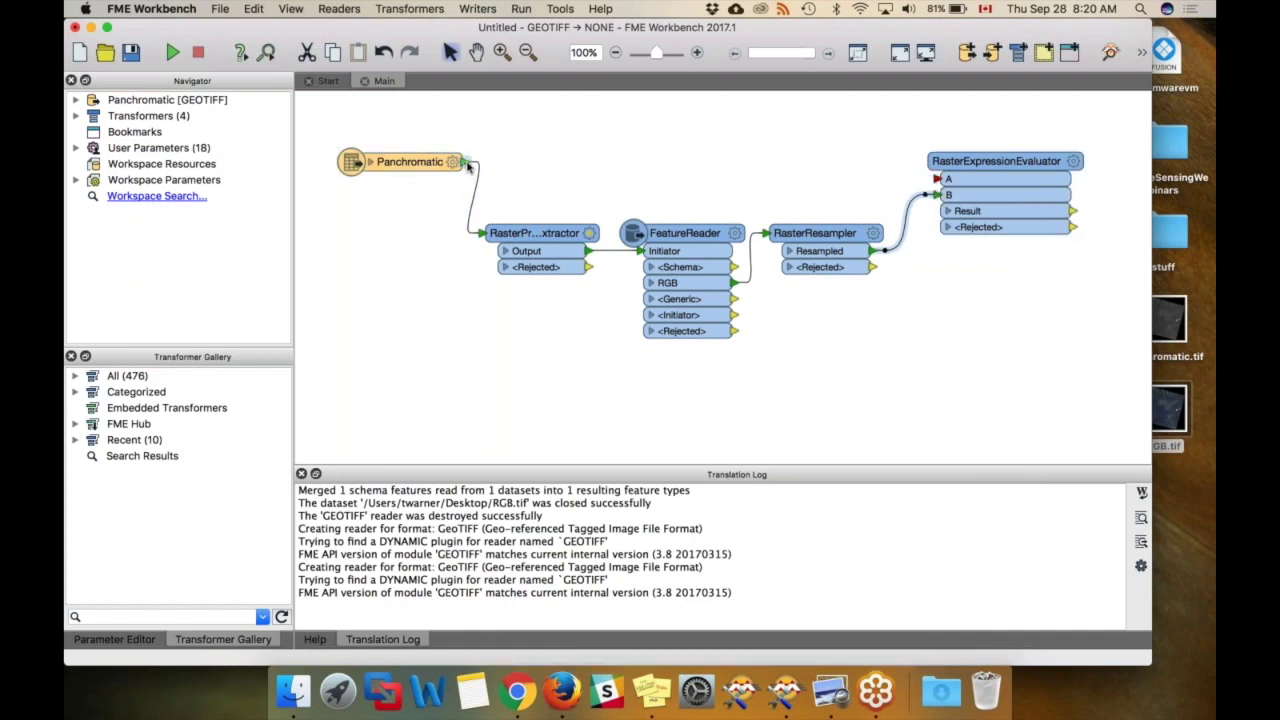
pyautogui.moveTo(464, 162); pyautogui.dragTo(970, 162)
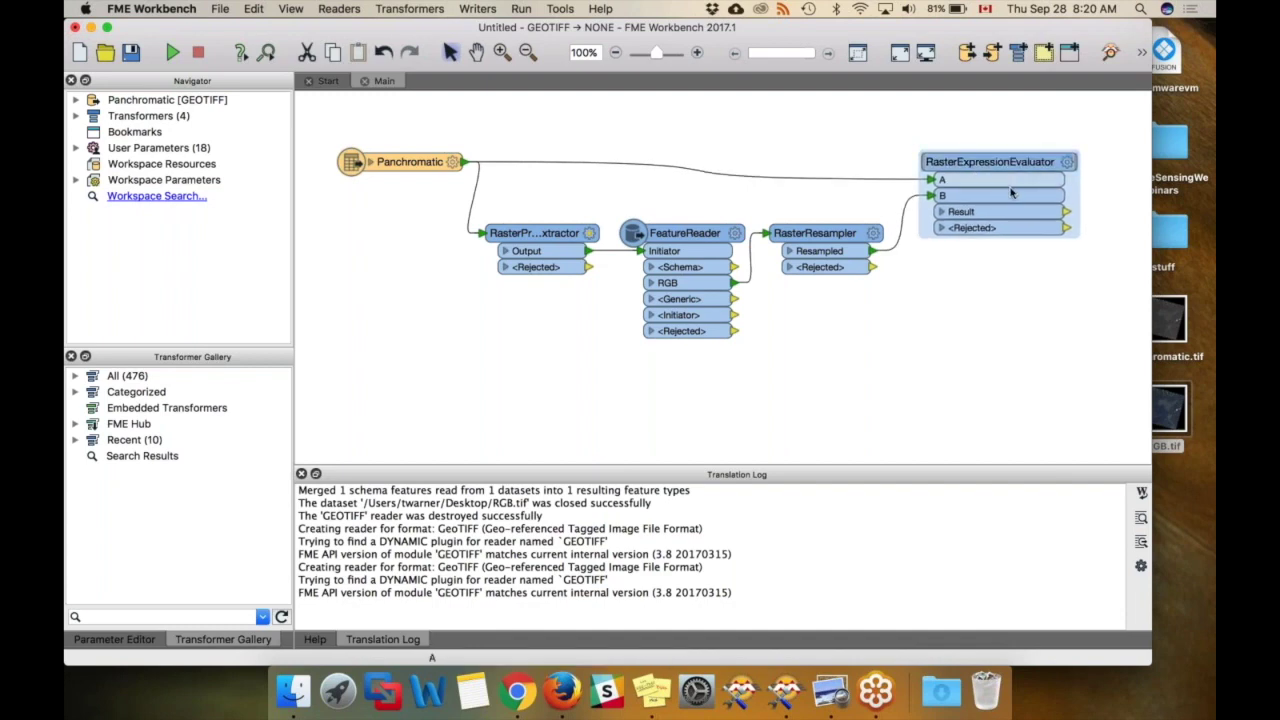
pyautogui.rightClick(1067, 214)
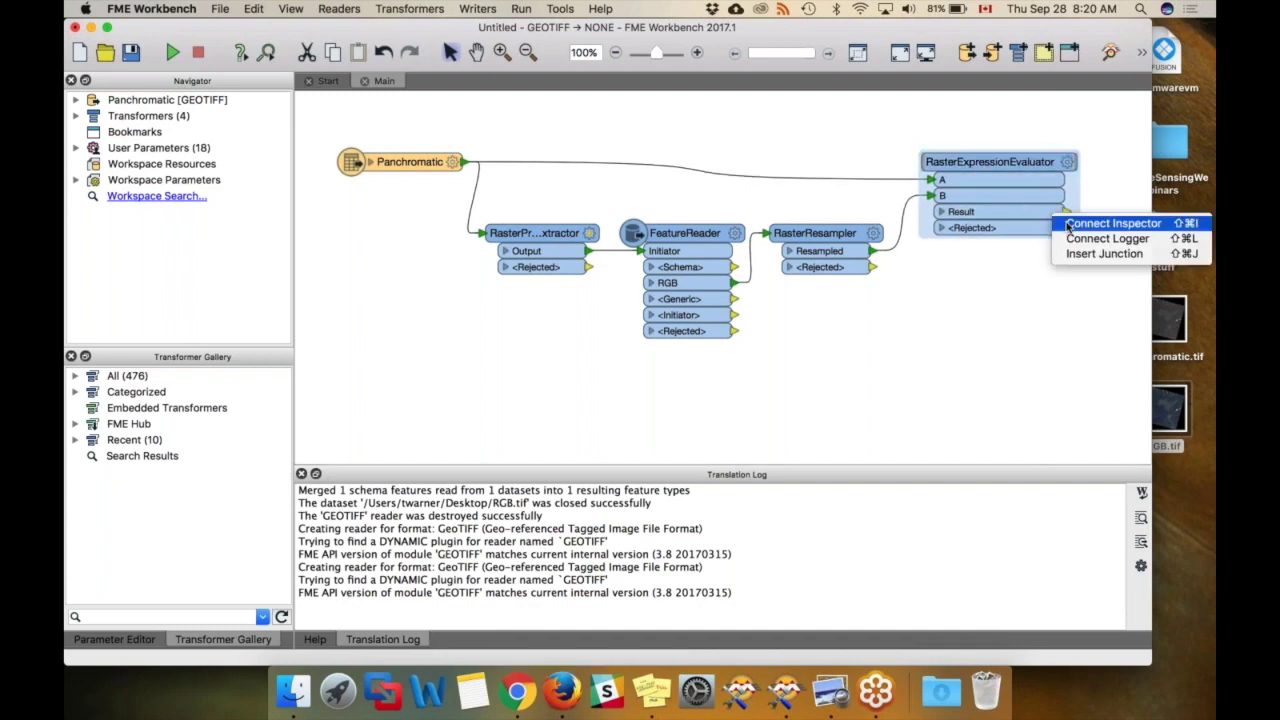
pyautogui.click(1069, 224)
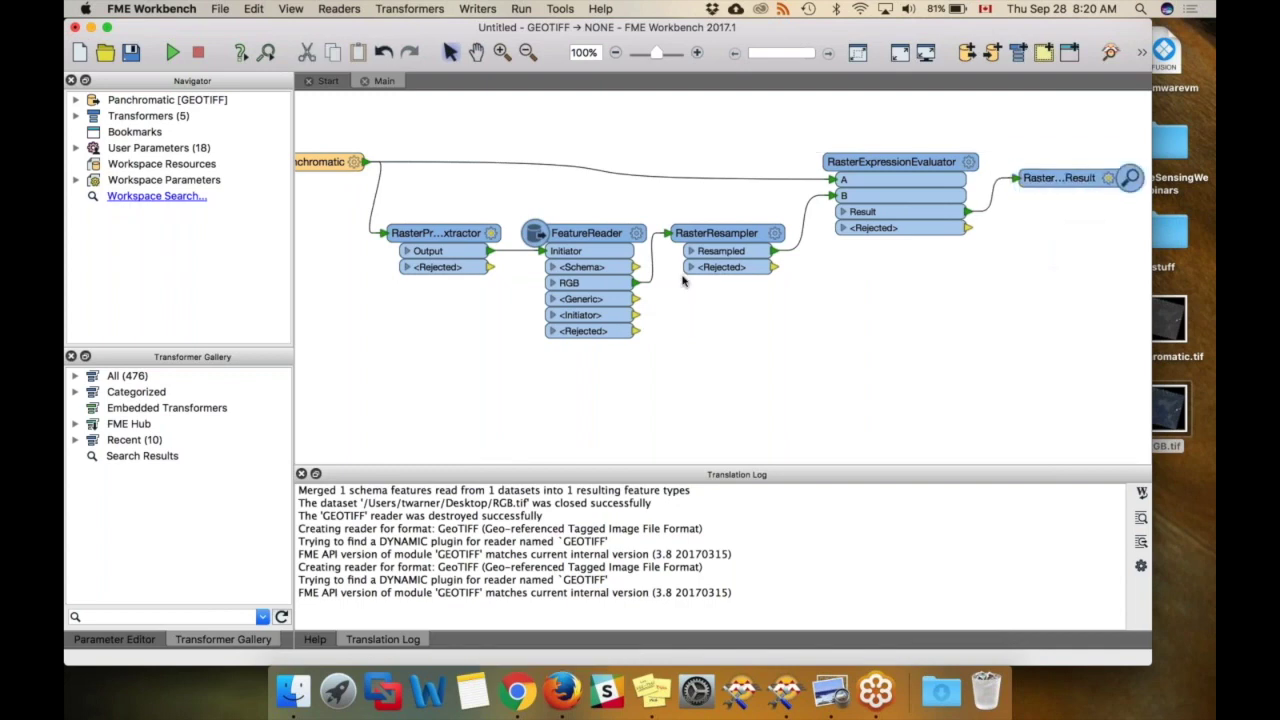
# Add inspectors on the RGB and Panchromatic outputs and place them lower on the canvas
pyautogui.rightClick(637, 285)
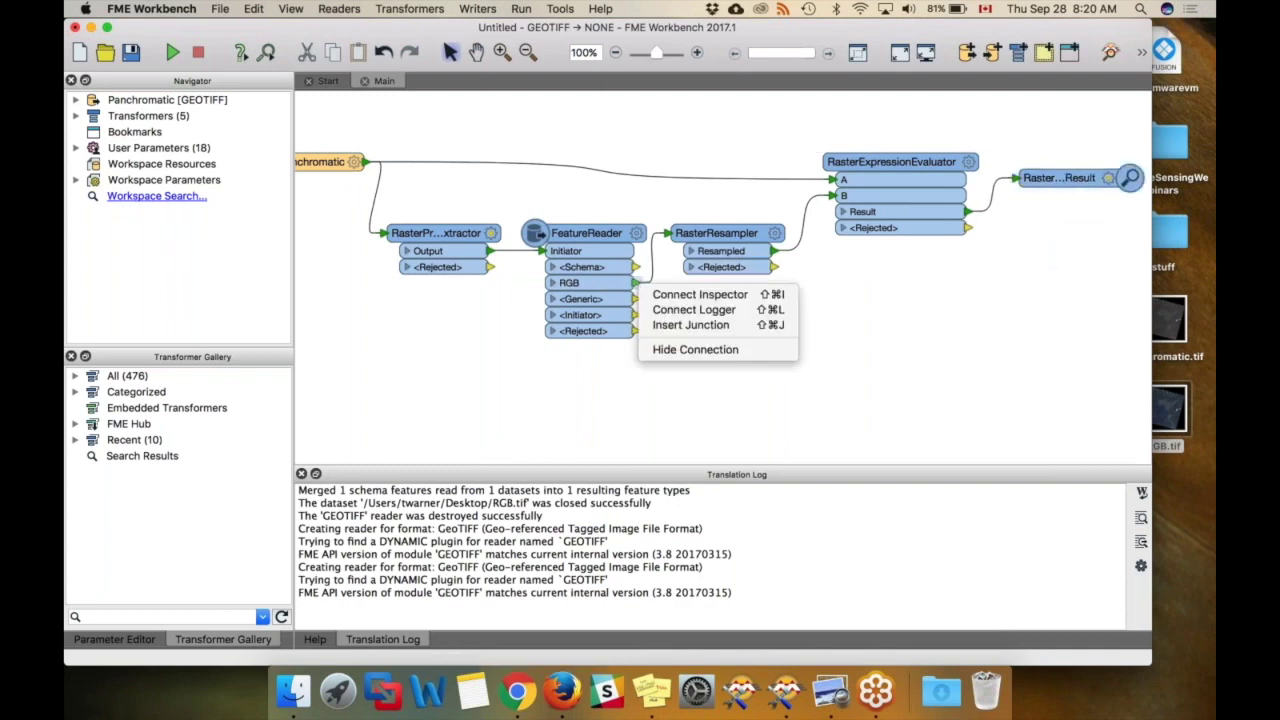
pyautogui.click(702, 292)
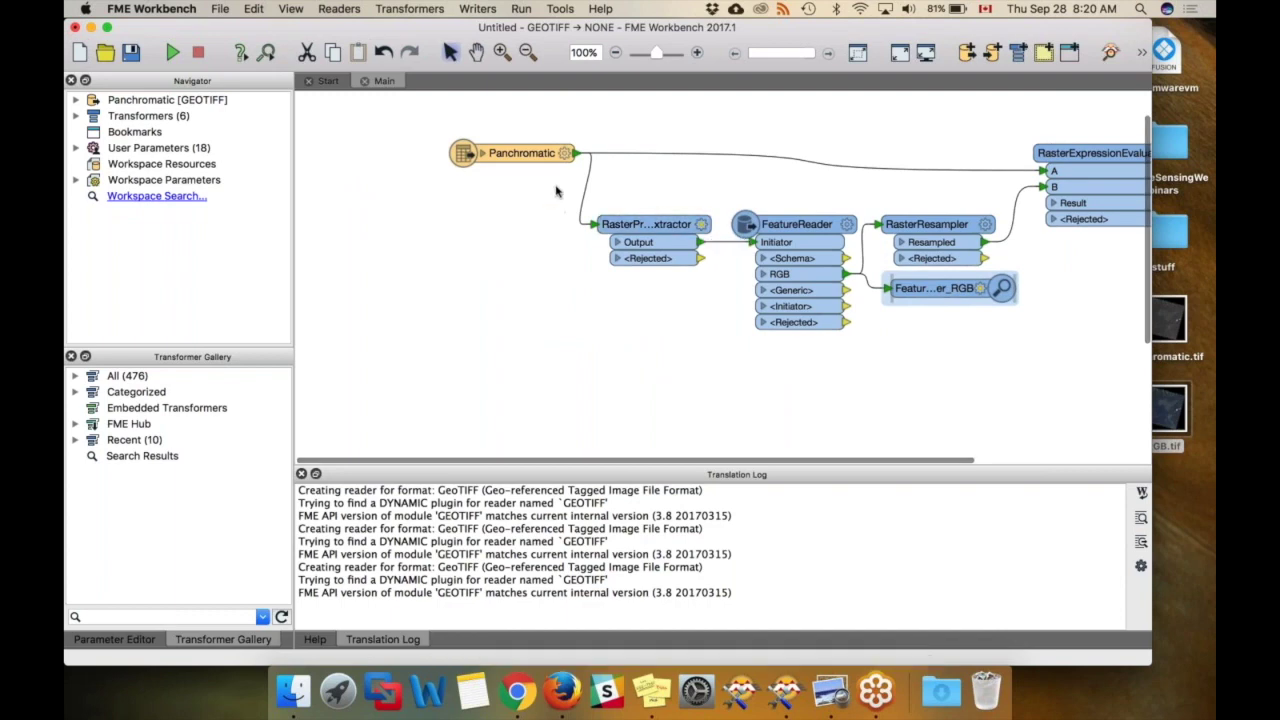
pyautogui.rightClick(584, 156)
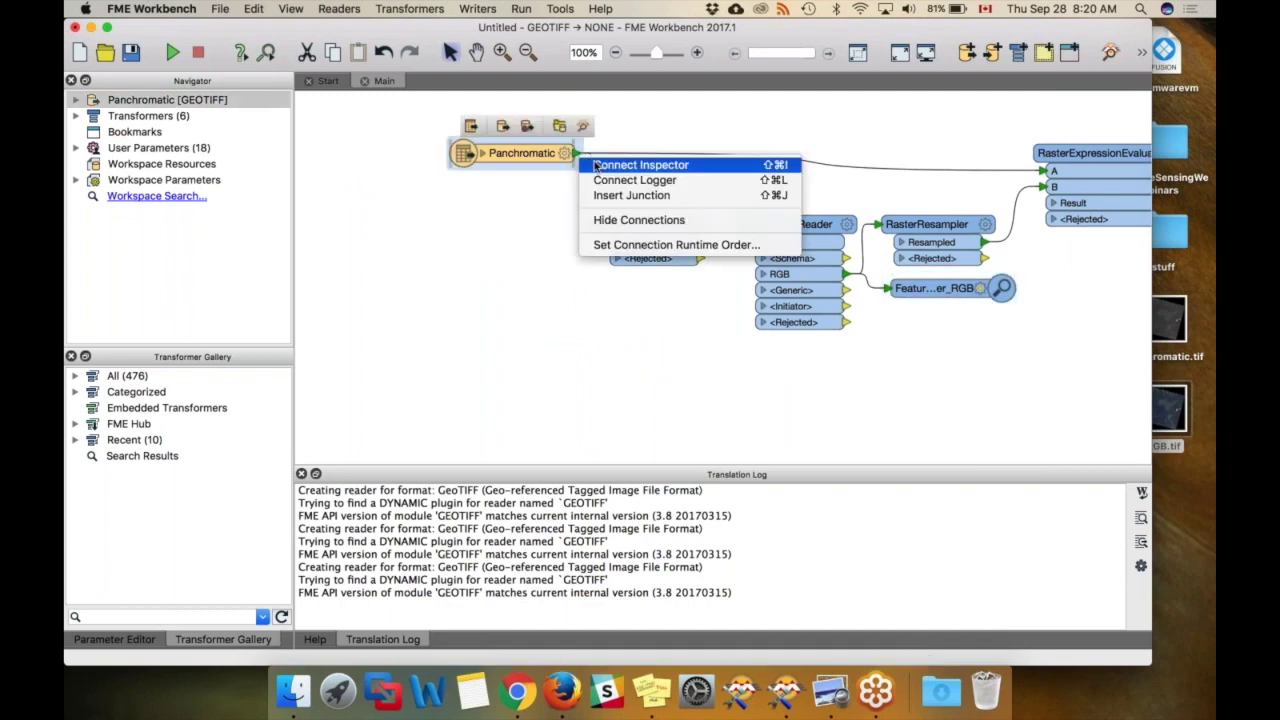
pyautogui.click(645, 163)
pyautogui.moveTo(660, 160); pyautogui.dragTo(687, 380)
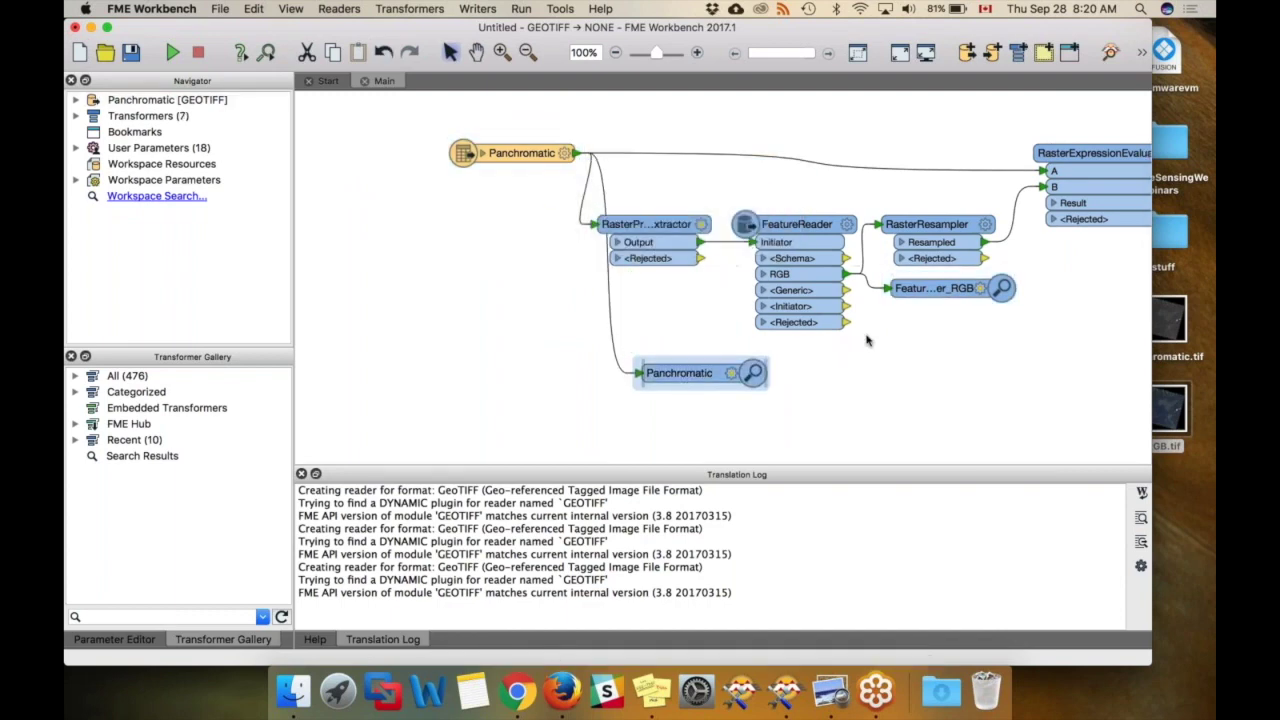
pyautogui.moveTo(935, 290); pyautogui.dragTo(950, 350)
pyautogui.hscroll(5, 720, 280)
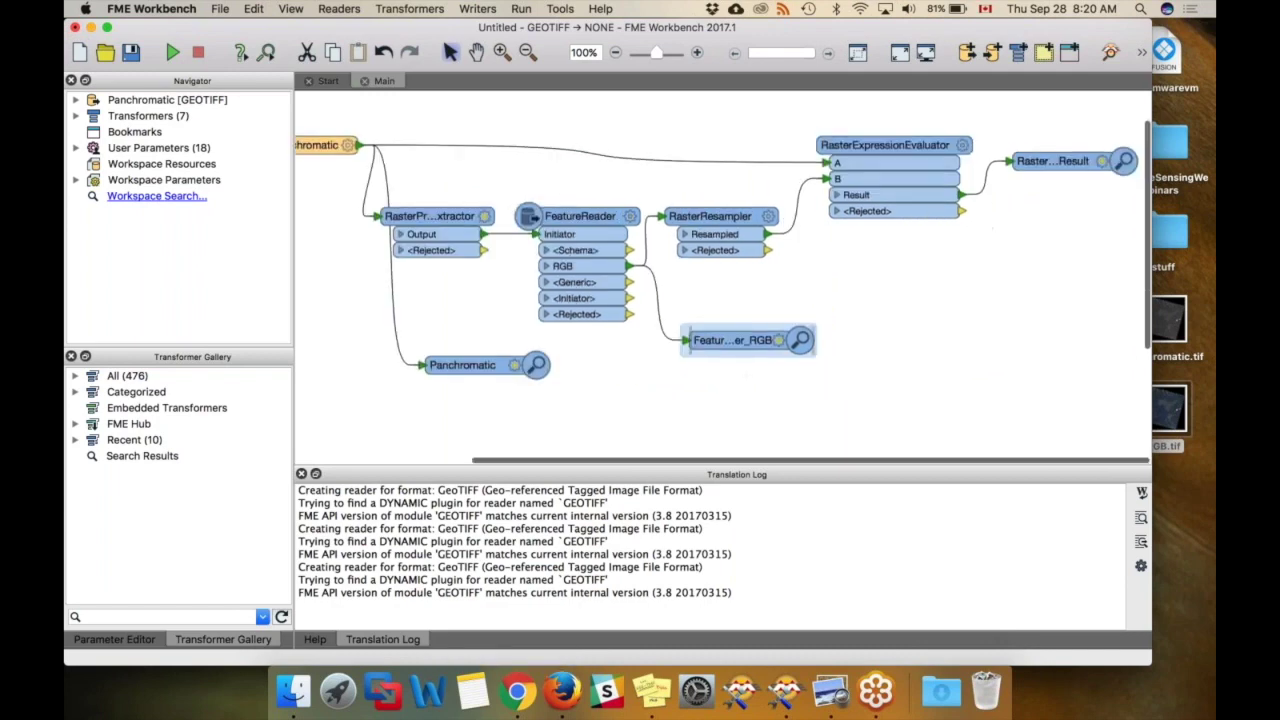
# Run the pan-sharpening workspace translation
pyautogui.click(172, 54)
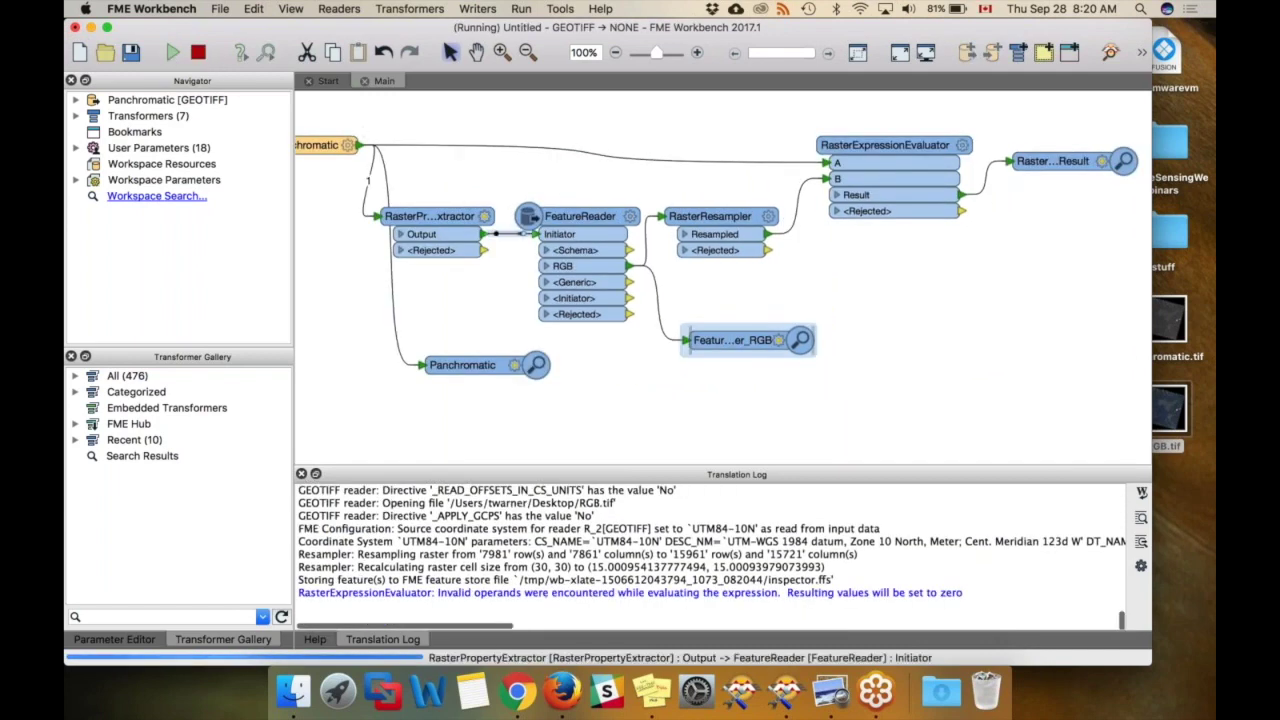
pyautogui.hscroll(-5, 538, 224)
pyautogui.scroll(1, 538, 224)
pyautogui.hscroll(3, 538, 224)
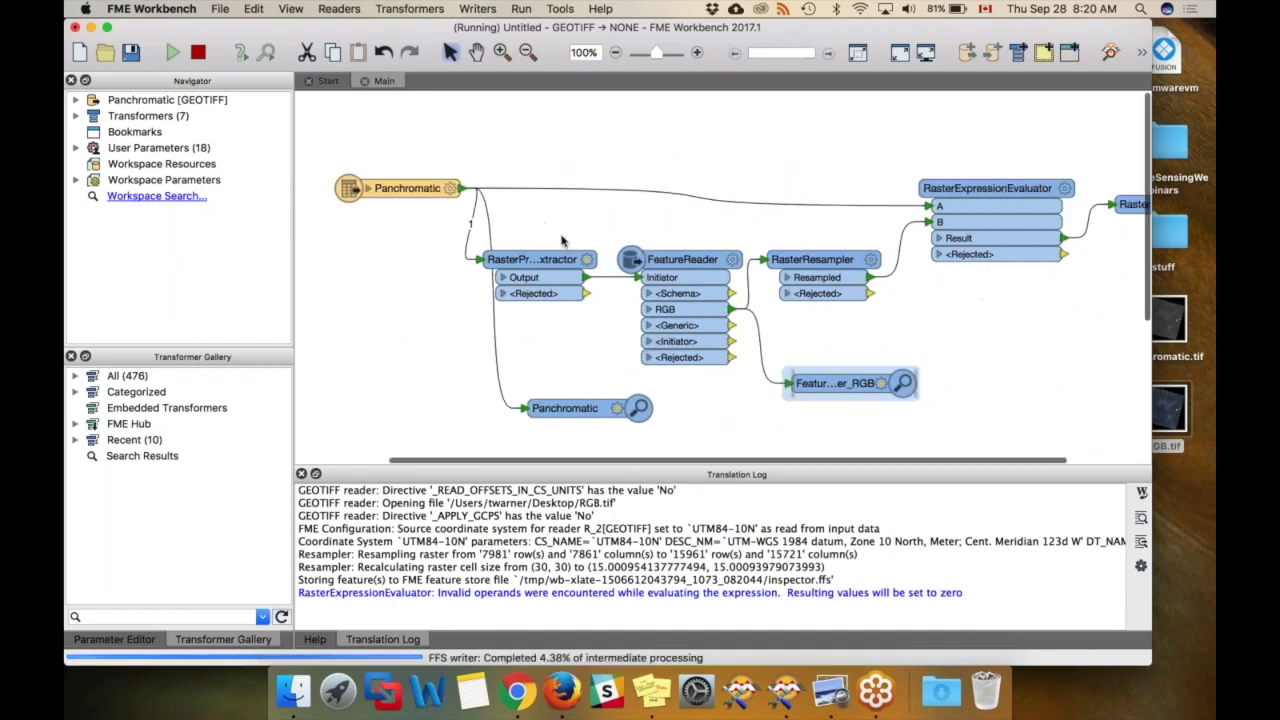
# Tidy the FeatureReader, RasterResampler and RasterExpressionEvaluator node positions while the translation runs
pyautogui.click(391, 191)
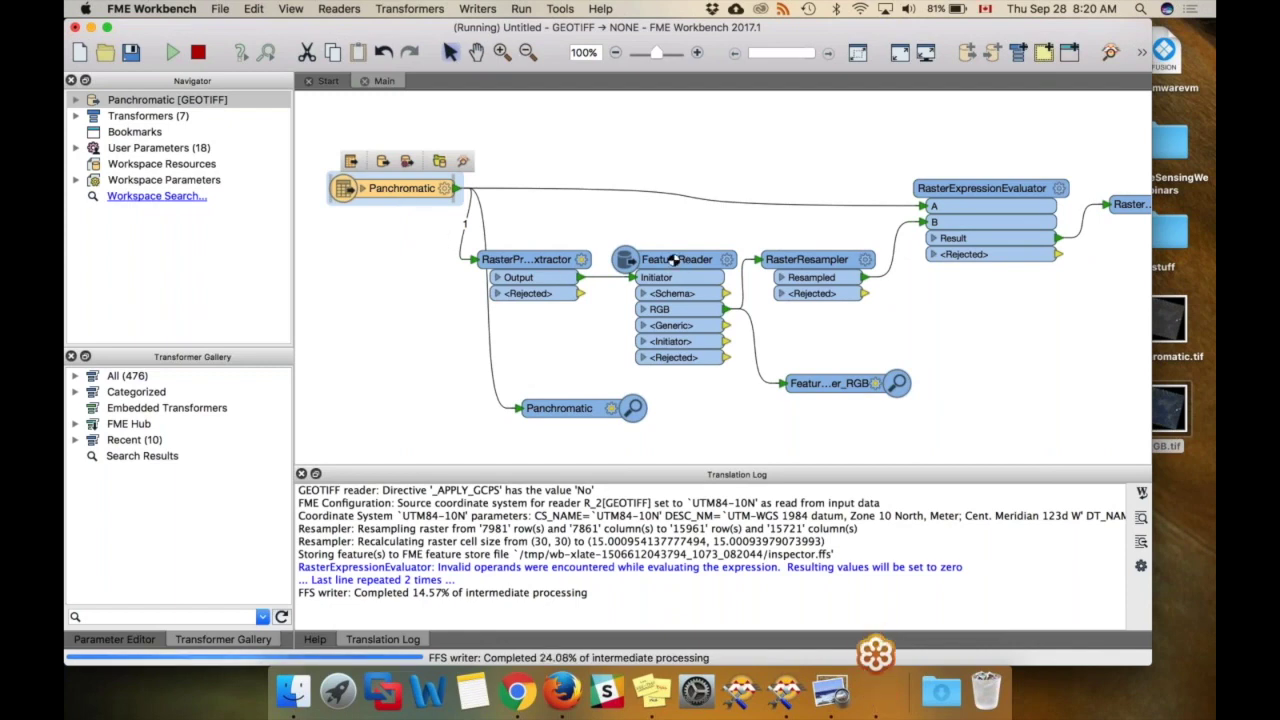
pyautogui.moveTo(685, 278); pyautogui.dragTo(687, 263)
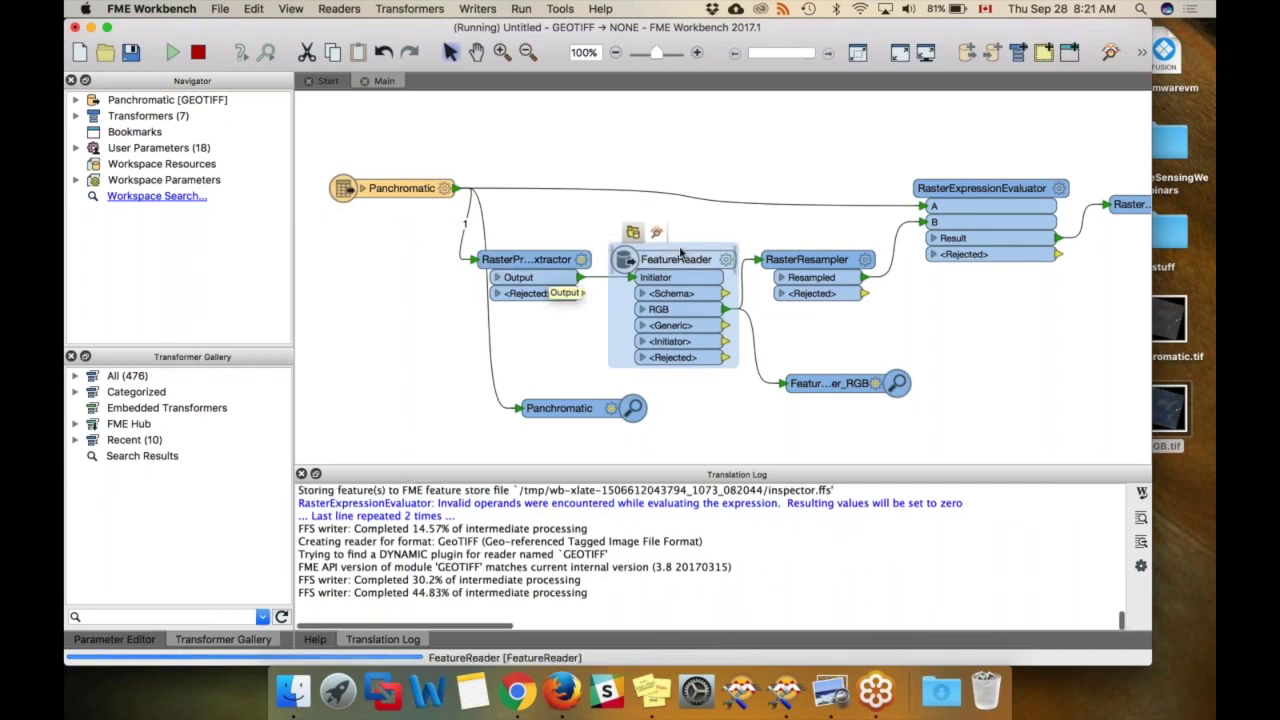
pyautogui.moveTo(676, 251)
pyautogui.mouseDown()
pyautogui.moveTo(678, 265)
pyautogui.moveTo(678, 242)
pyautogui.mouseUp()
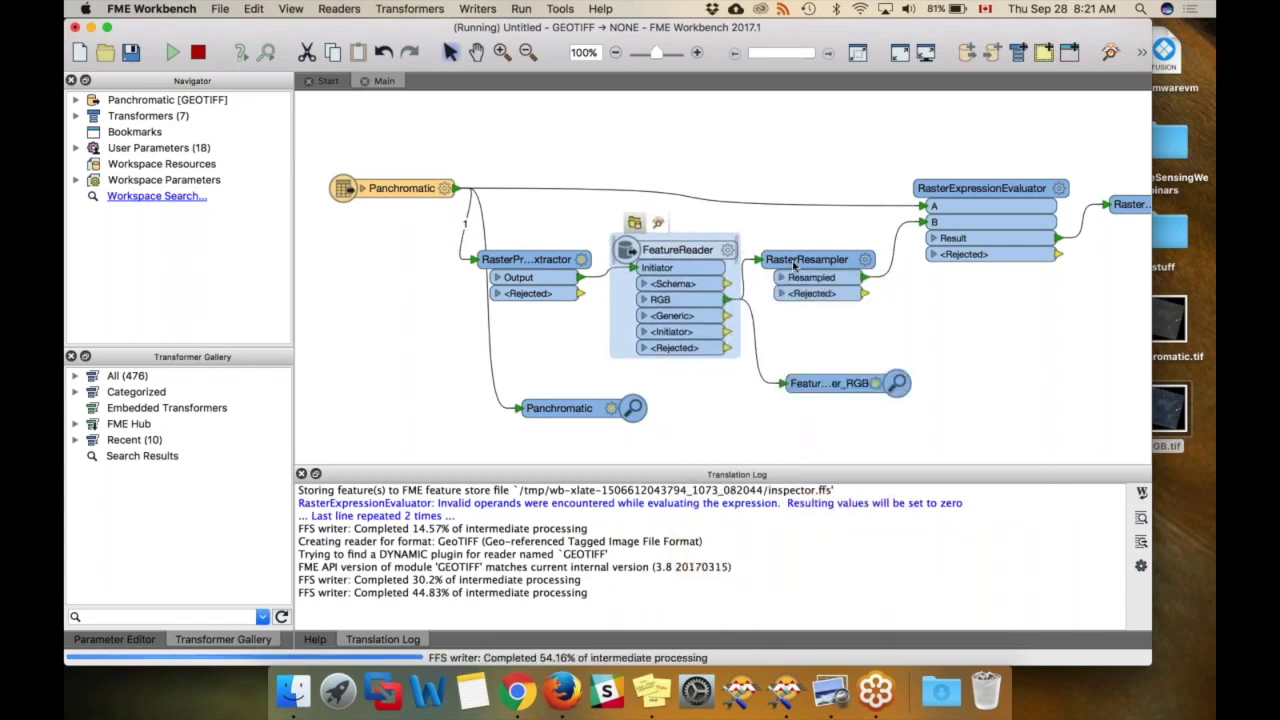
pyautogui.moveTo(815, 259); pyautogui.dragTo(847, 261)
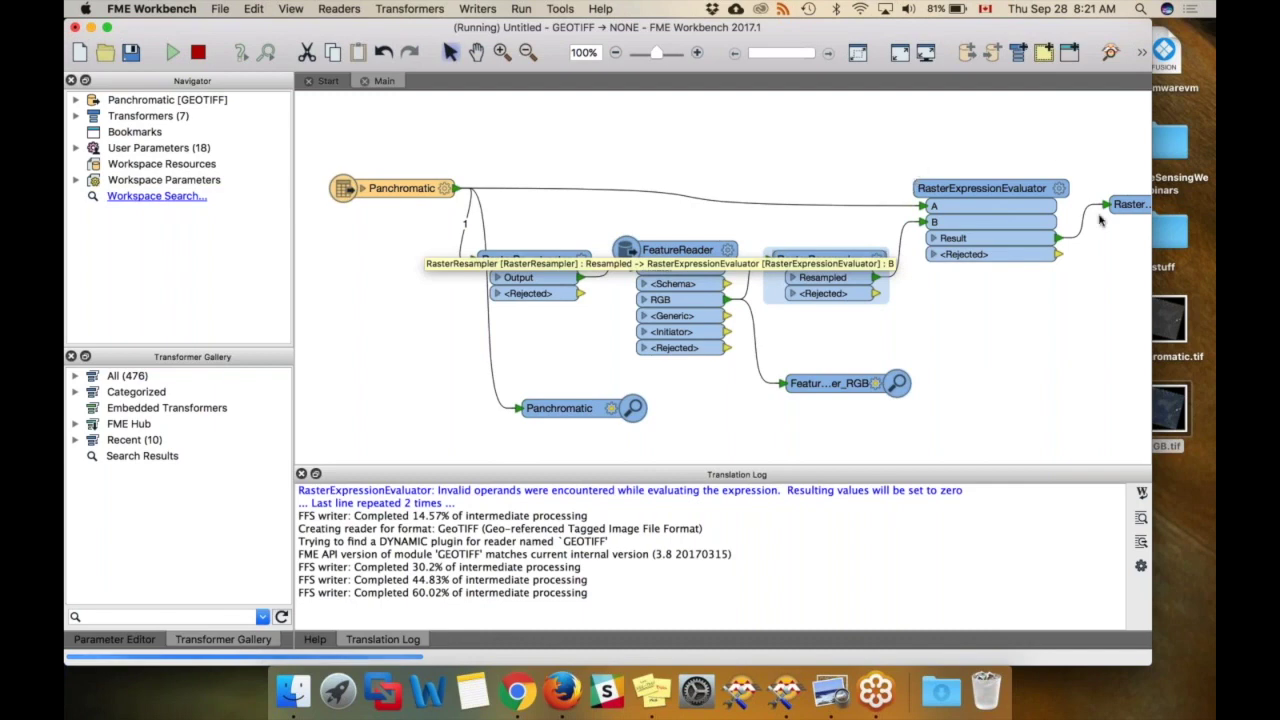
pyautogui.click(975, 195)
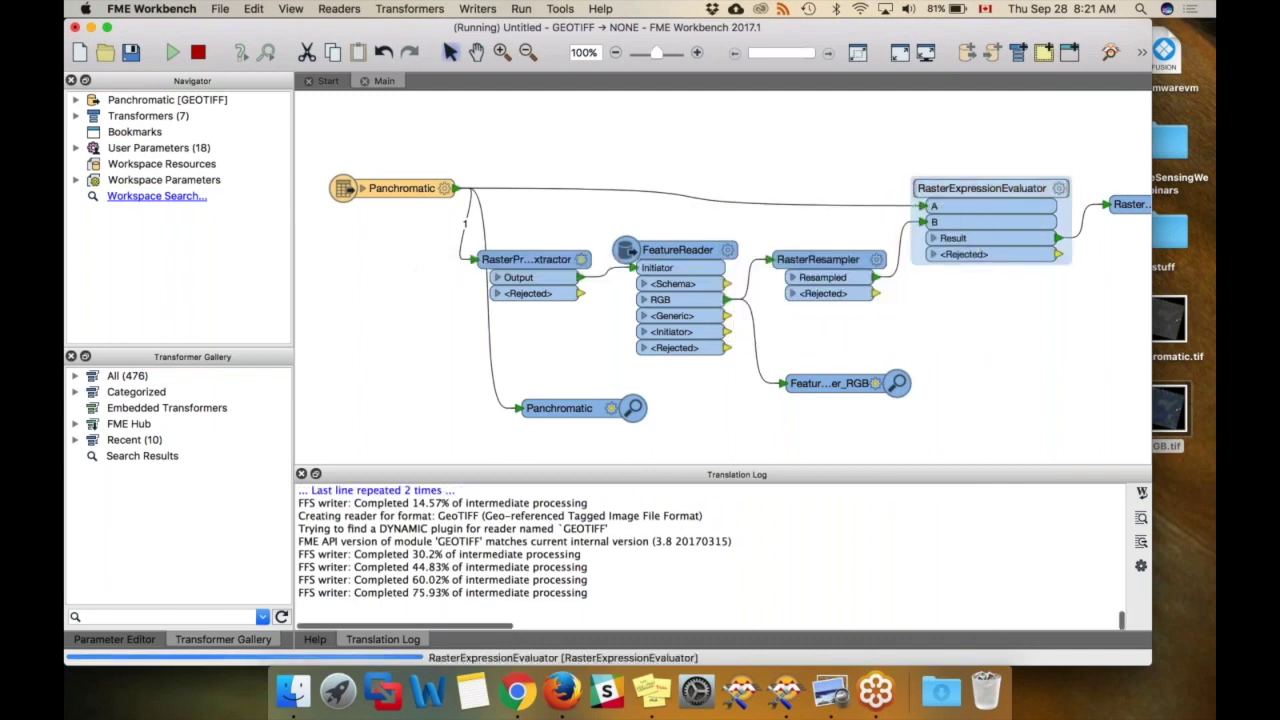
pyautogui.moveTo(977, 185)
pyautogui.mouseDown()
pyautogui.moveTo(973, 171)
pyautogui.moveTo(983, 182)
pyautogui.mouseUp()
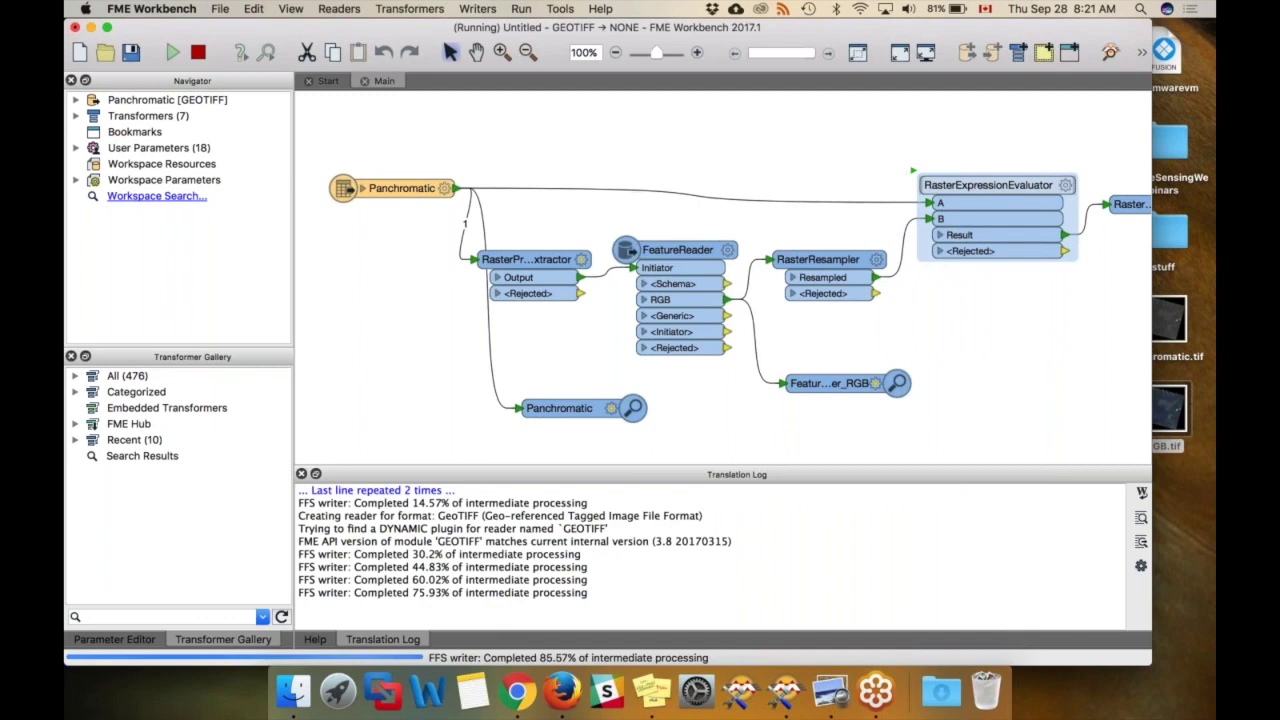
pyautogui.doubleClick(992, 198)
pyautogui.press('Escape')
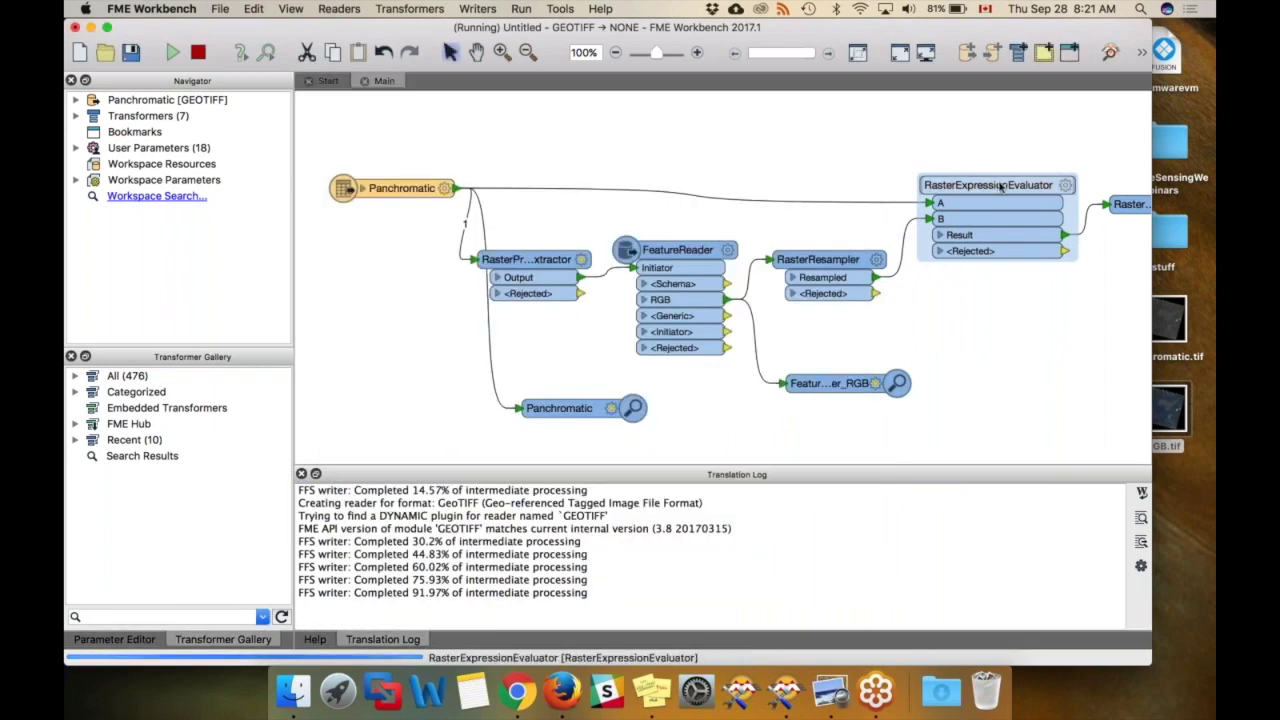
pyautogui.hscroll(5, 840, 203)
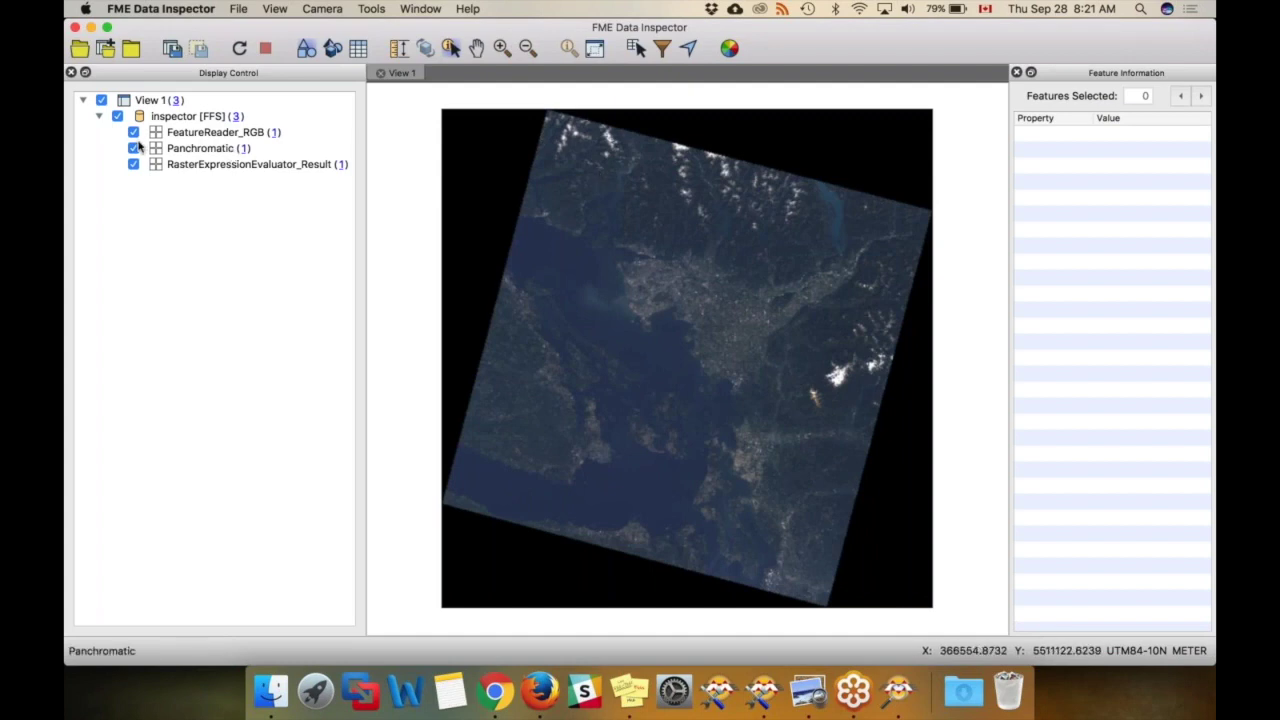
# Hide FeatureReader_RGB and Panchromatic to see the Result raster, restore both, then zoom toward the coastline
pyautogui.click(133, 133)
pyautogui.click(133, 148)
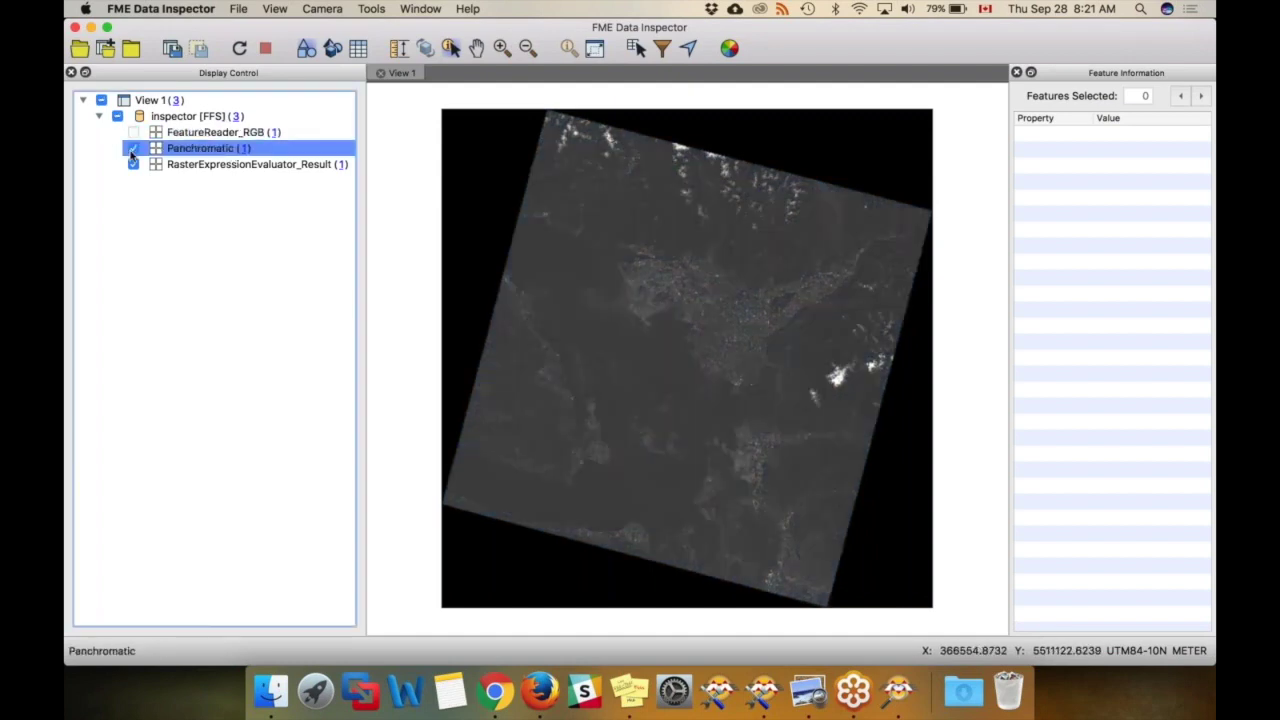
pyautogui.click(185, 166)
pyautogui.click(133, 148)
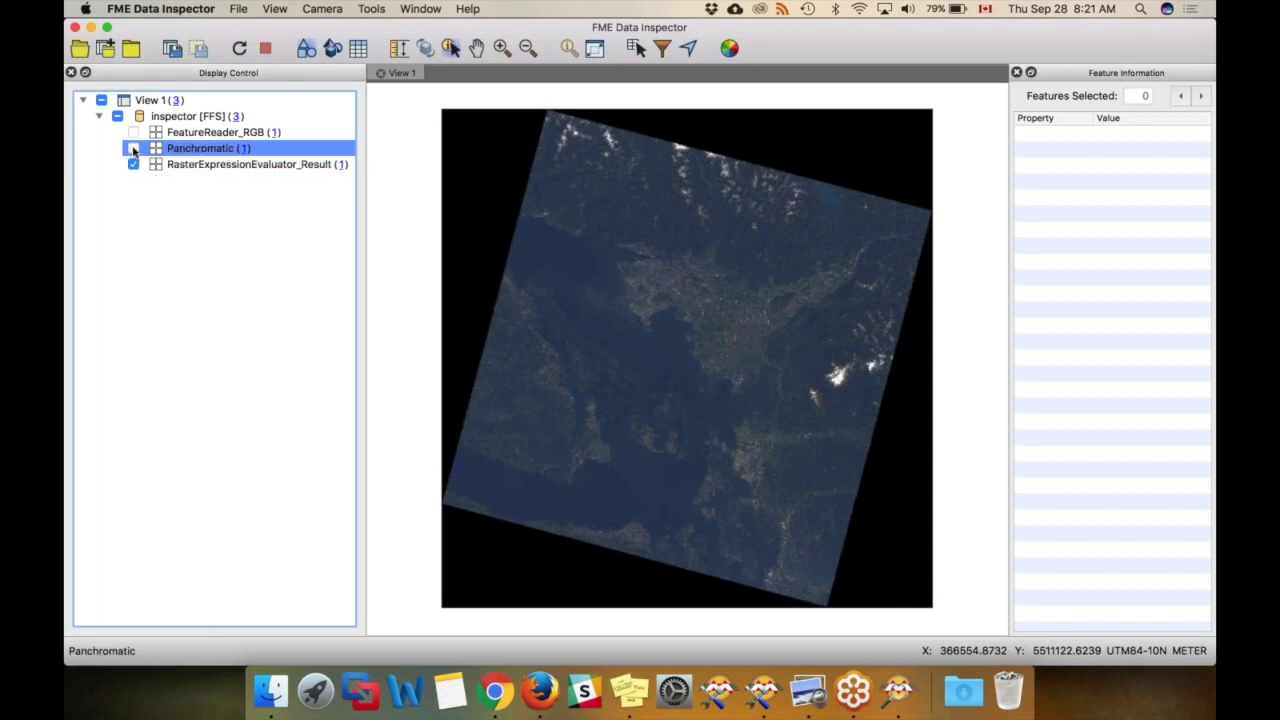
pyautogui.click(133, 132)
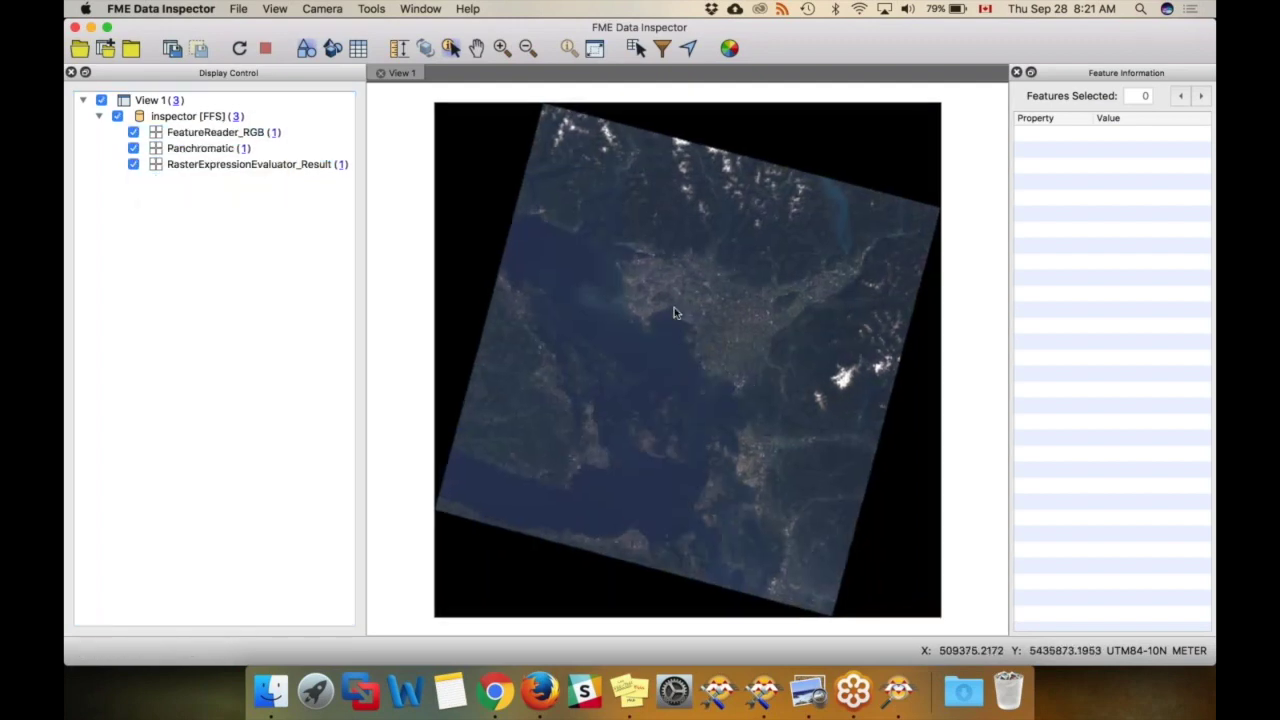
pyautogui.scroll(5, 674, 307)
# Turn off Panchromatic and flip FeatureReader_RGB against the result, ending with only RasterExpressionEvaluator_Result shown
pyautogui.scroll(5, 752, 492)
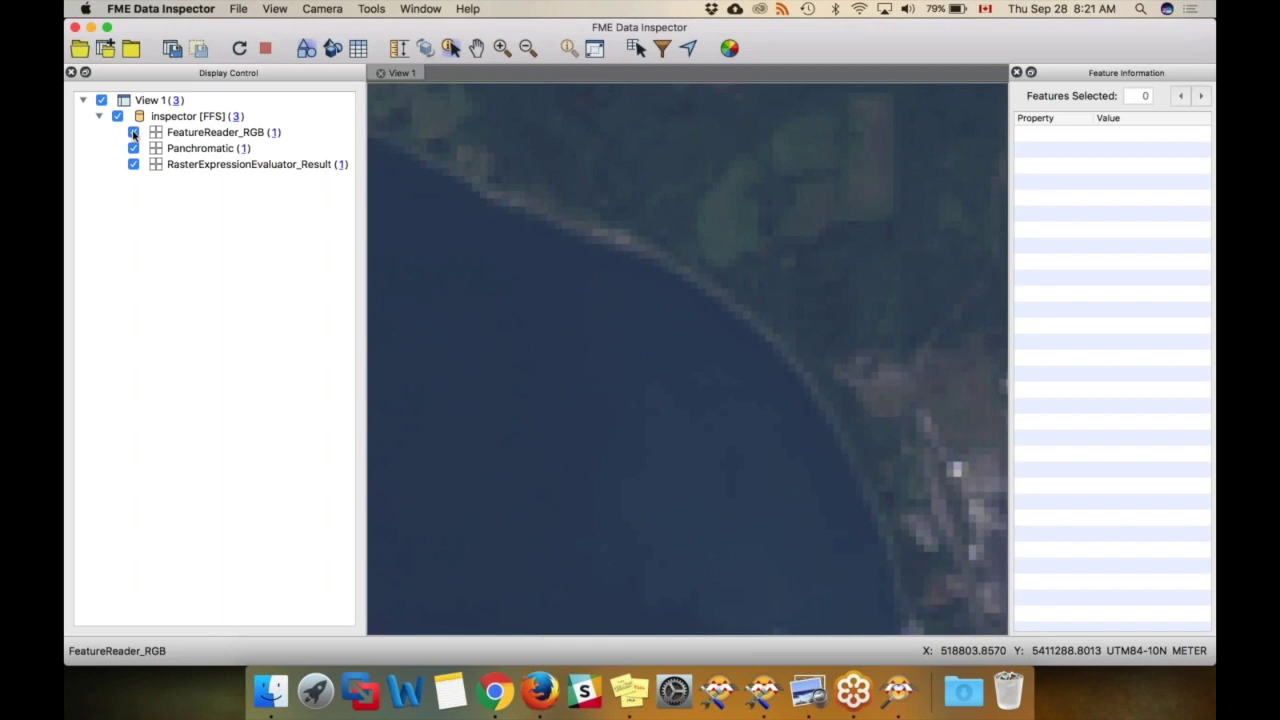
pyautogui.click(133, 148)
pyautogui.click(133, 132)
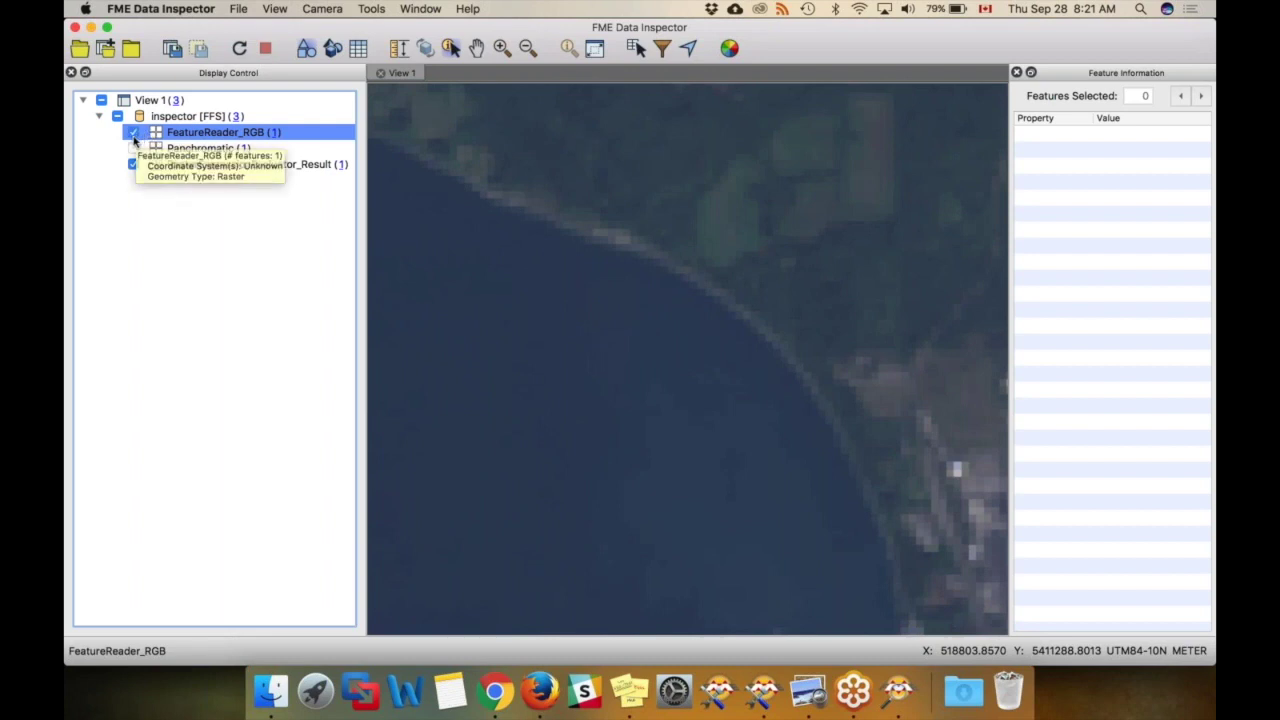
pyautogui.click(134, 138)
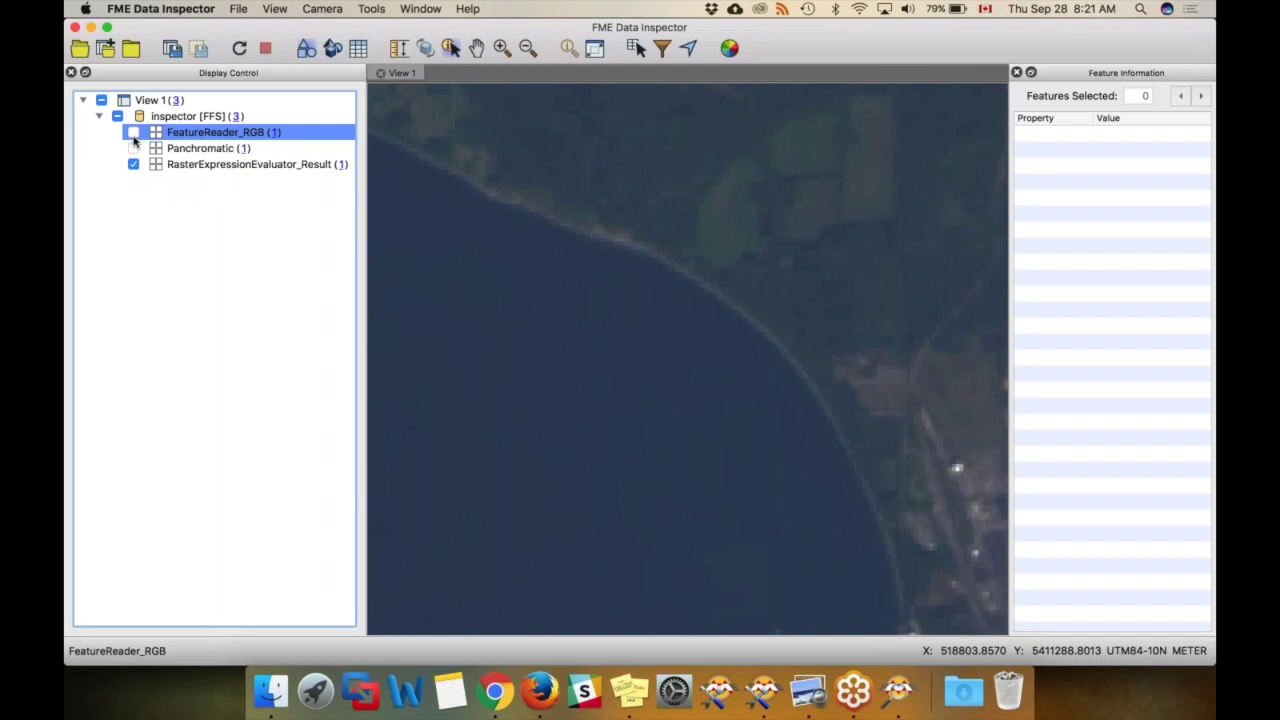
pyautogui.click(134, 138)
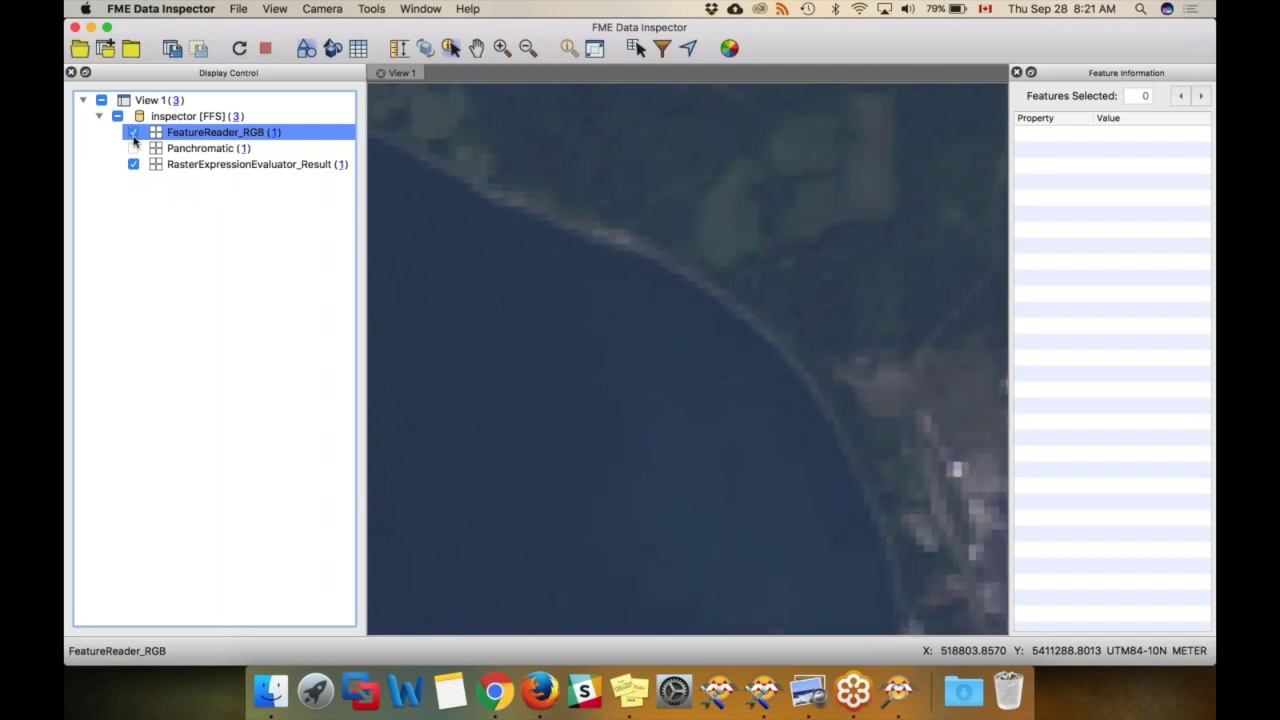
pyautogui.click(134, 138)
pyautogui.click(288, 208)
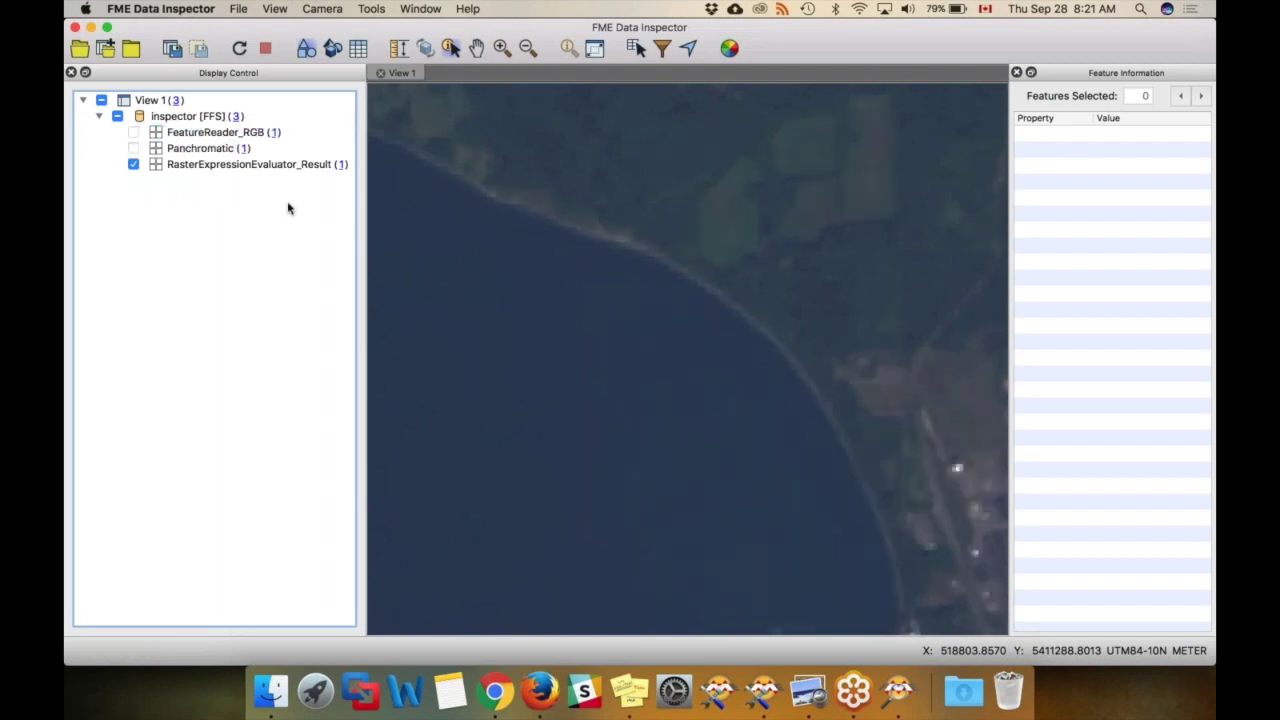